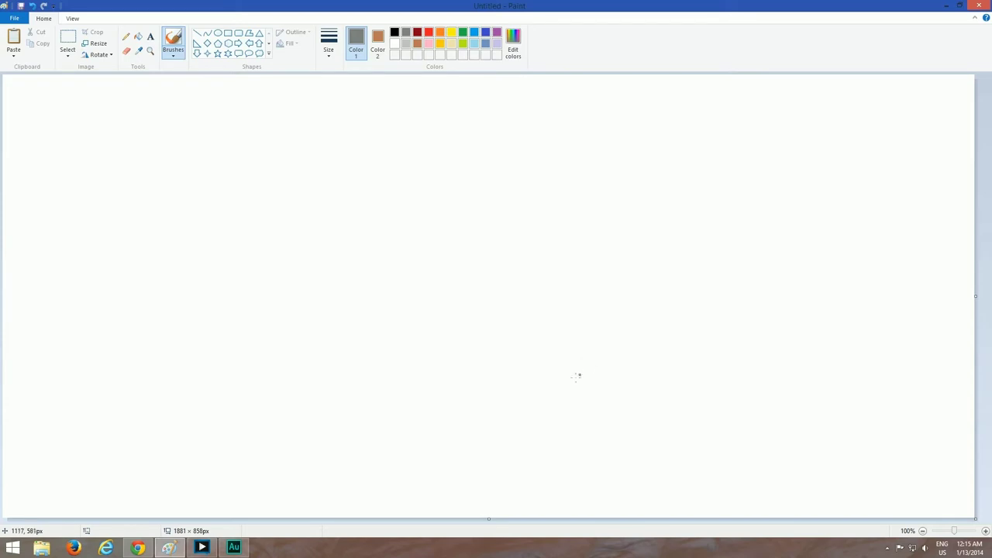
# - Brush the main figure's torso, both arms and waist as indigo lines in the lower middle of the canvas
pyautogui.click(485, 33)
pyautogui.click(501, 141)
pyautogui.moveTo(543, 428); pyautogui.dragTo(611, 463)
pyautogui.moveTo(561, 386)
pyautogui.mouseDown()
pyautogui.moveTo(615, 424)
pyautogui.moveTo(642, 420)
pyautogui.mouseUp()
pyautogui.moveTo(613, 465); pyautogui.dragTo(637, 459)
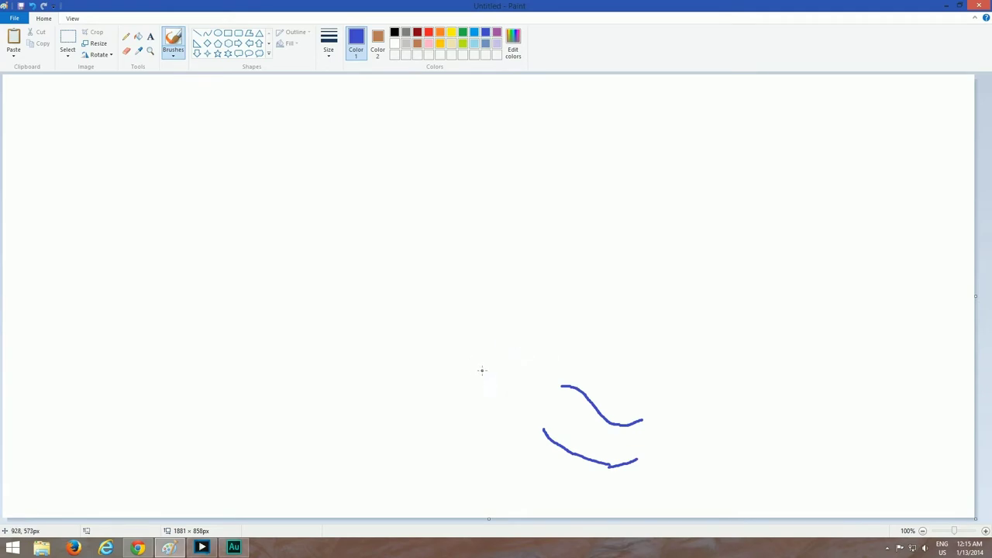
pyautogui.moveTo(481, 371)
pyautogui.mouseDown()
pyautogui.moveTo(463, 398)
pyautogui.moveTo(420, 389)
pyautogui.moveTo(475, 432)
pyautogui.mouseUp()
pyautogui.moveTo(518, 384)
pyautogui.mouseDown()
pyautogui.moveTo(490, 453)
pyautogui.moveTo(510, 475)
pyautogui.moveTo(531, 464)
pyautogui.mouseUp()
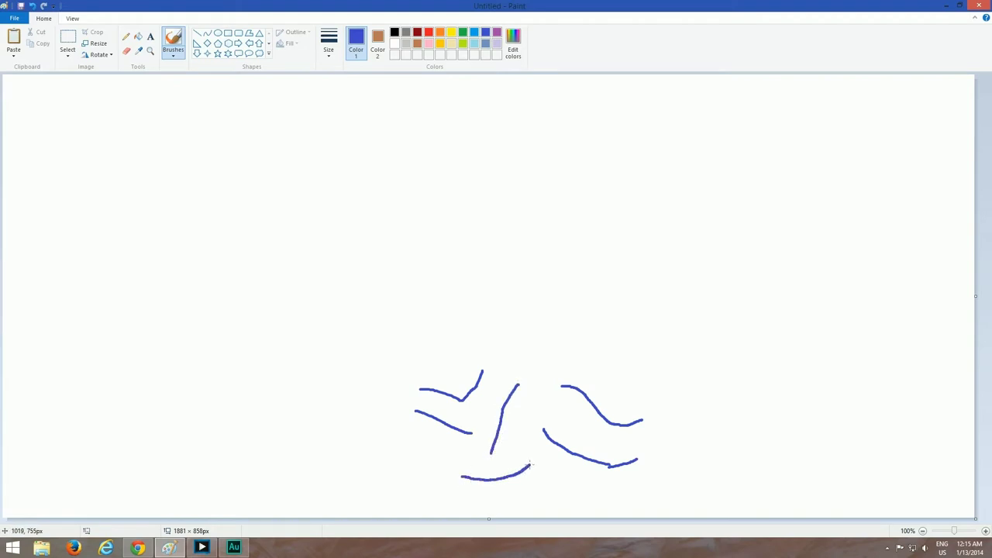
# - Draw a light yellow oval head above the torso and outline an indigo cap across its upper part
pyautogui.click(451, 45)
pyautogui.moveTo(507, 322)
pyautogui.mouseDown()
pyautogui.moveTo(504, 351)
pyautogui.moveTo(538, 359)
pyautogui.moveTo(553, 319)
pyautogui.moveTo(524, 308)
pyautogui.moveTo(507, 321)
pyautogui.mouseUp()
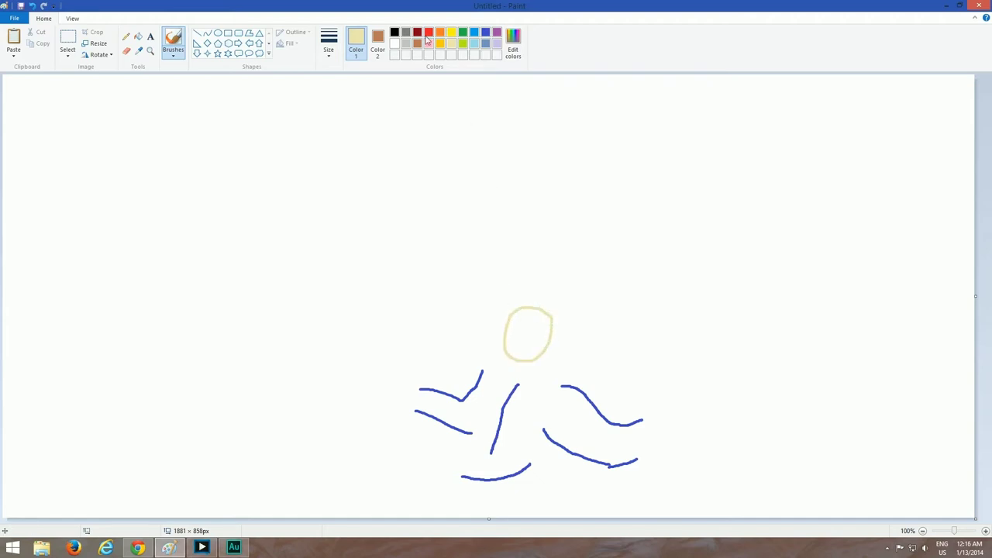
pyautogui.click(484, 34)
pyautogui.moveTo(502, 318)
pyautogui.mouseDown()
pyautogui.moveTo(559, 310)
pyautogui.moveTo(549, 292)
pyautogui.moveTo(523, 290)
pyautogui.moveTo(506, 319)
pyautogui.moveTo(561, 315)
pyautogui.mouseUp()
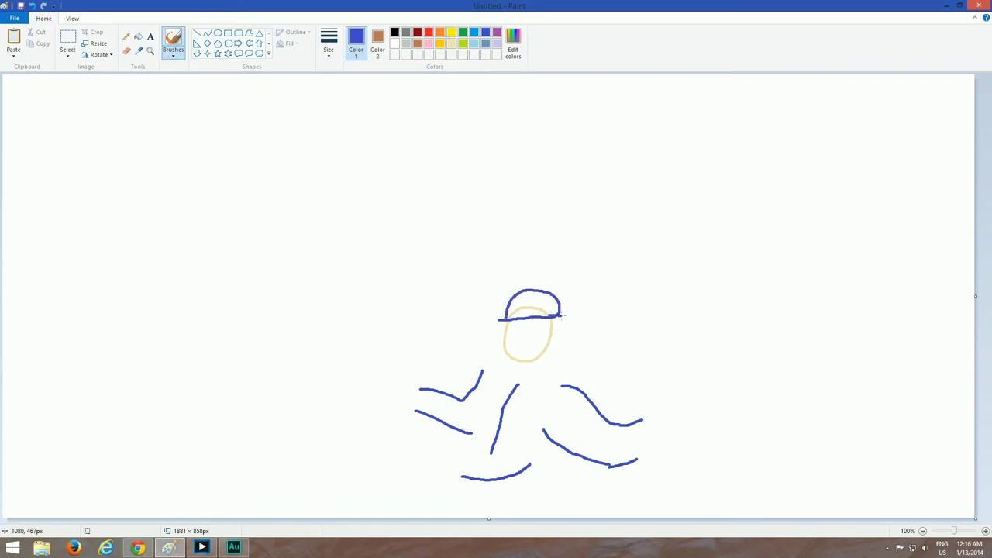
# - Fill the inside of the cap with indigo
pyautogui.click(138, 37)
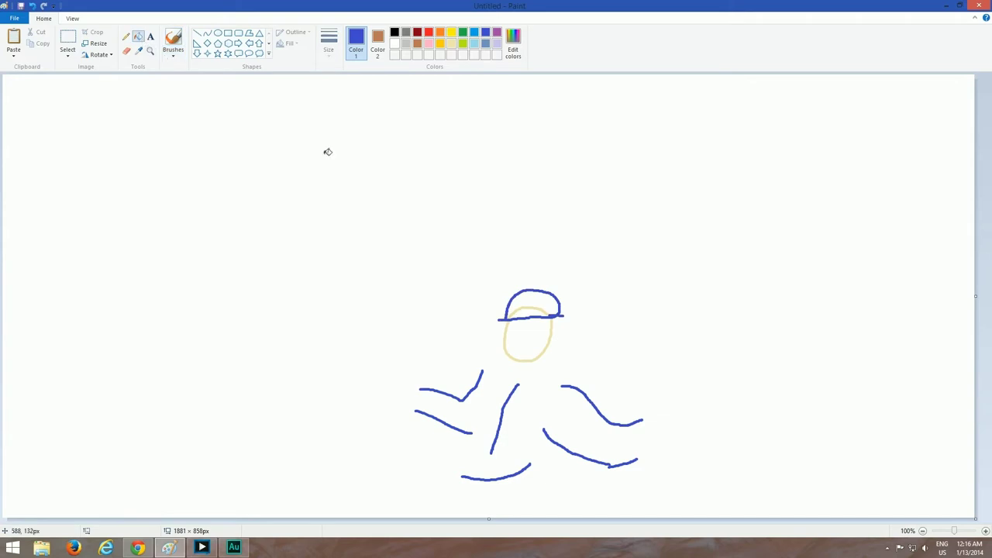
pyautogui.click(530, 305)
pyautogui.click(529, 312)
pyautogui.click(530, 310)
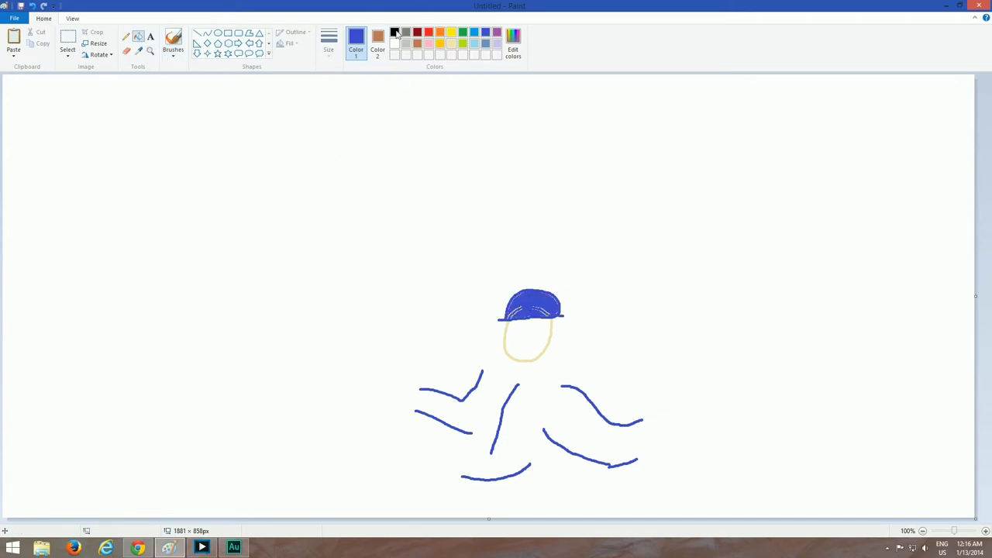
# - Brush the main figure's eyes, nose and mouth in black
pyautogui.click(394, 32)
pyautogui.click(173, 39)
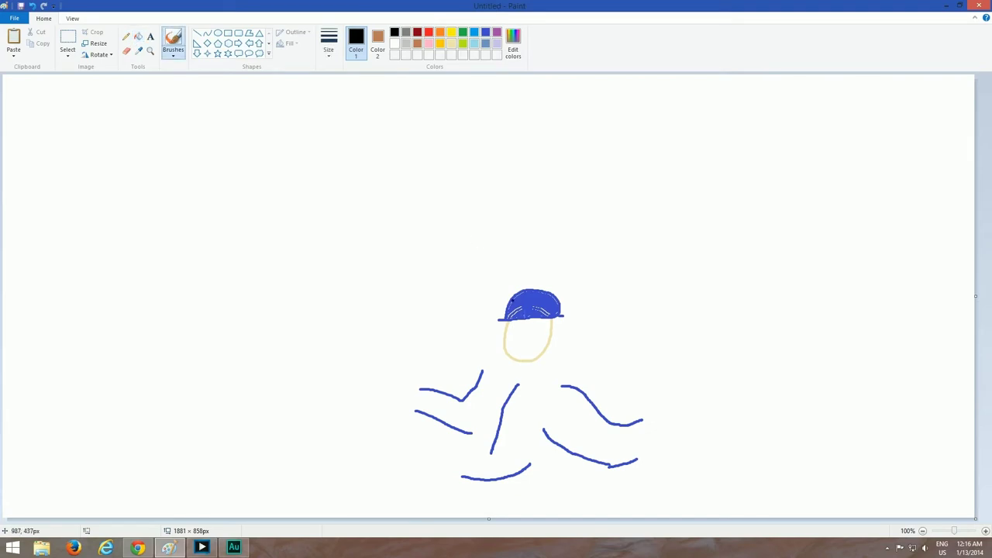
pyautogui.moveTo(520, 339)
pyautogui.mouseDown()
pyautogui.moveTo(527, 349)
pyautogui.moveTo(537, 329)
pyautogui.mouseUp()
# - Draw a light gray pointed outline beside the right-hand arm and a light yellow hand at that sleeve's end
pyautogui.click(405, 44)
pyautogui.moveTo(658, 360)
pyautogui.mouseDown()
pyautogui.moveTo(606, 402)
pyautogui.moveTo(742, 431)
pyautogui.mouseUp()
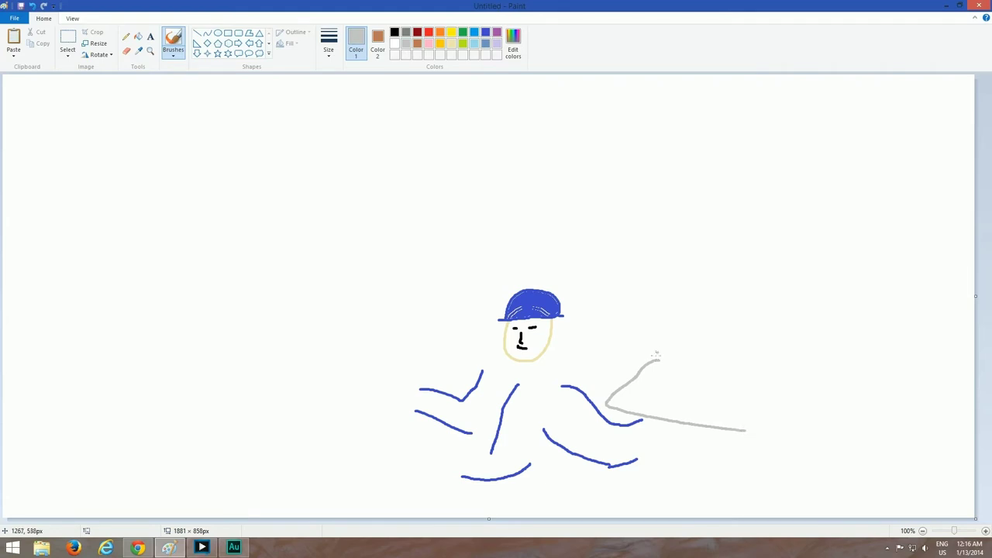
pyautogui.moveTo(656, 356); pyautogui.dragTo(733, 337)
pyautogui.click(448, 44)
pyautogui.moveTo(640, 428)
pyautogui.mouseDown()
pyautogui.moveTo(636, 460)
pyautogui.moveTo(666, 428)
pyautogui.moveTo(656, 429)
pyautogui.moveTo(663, 407)
pyautogui.moveTo(650, 410)
pyautogui.moveTo(642, 425)
pyautogui.moveTo(660, 412)
pyautogui.moveTo(642, 437)
pyautogui.moveTo(661, 420)
pyautogui.mouseUp()
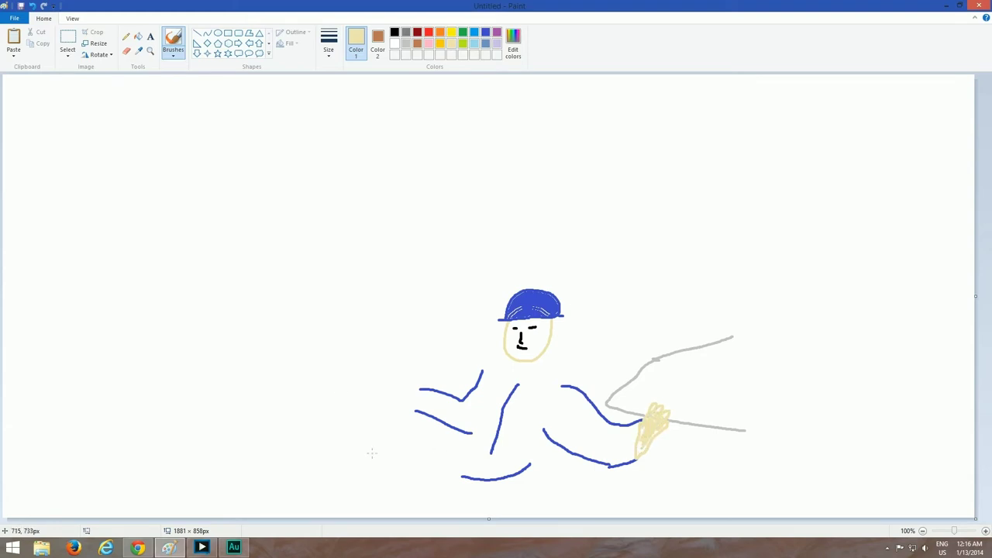
# - Draw a long light gray slab behind the left-hand arm and a light yellow hand with fingers resting on it
pyautogui.click(406, 44)
pyautogui.moveTo(420, 356)
pyautogui.mouseDown()
pyautogui.moveTo(366, 389)
pyautogui.moveTo(229, 434)
pyautogui.moveTo(229, 450)
pyautogui.moveTo(240, 470)
pyautogui.moveTo(300, 459)
pyautogui.moveTo(420, 415)
pyautogui.mouseUp()
pyautogui.moveTo(434, 358)
pyautogui.mouseDown()
pyautogui.moveTo(466, 354)
pyautogui.moveTo(467, 387)
pyautogui.moveTo(440, 396)
pyautogui.moveTo(400, 382)
pyautogui.moveTo(397, 397)
pyautogui.moveTo(413, 412)
pyautogui.mouseUp()
pyautogui.click(453, 44)
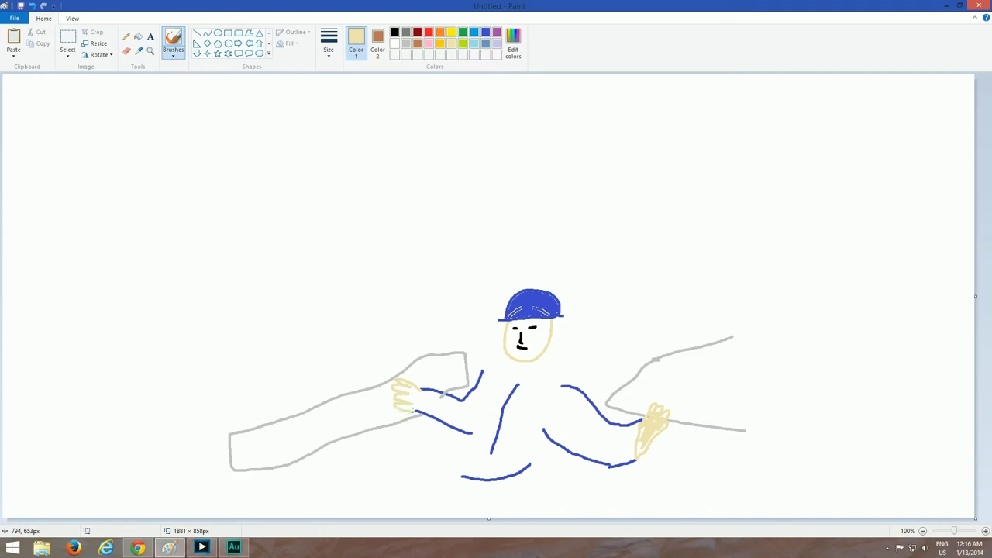
# - Brush a second figure's body and arm lines in blue-gray behind the main figure's head
pyautogui.click(486, 44)
pyautogui.moveTo(595, 248); pyautogui.dragTo(603, 363)
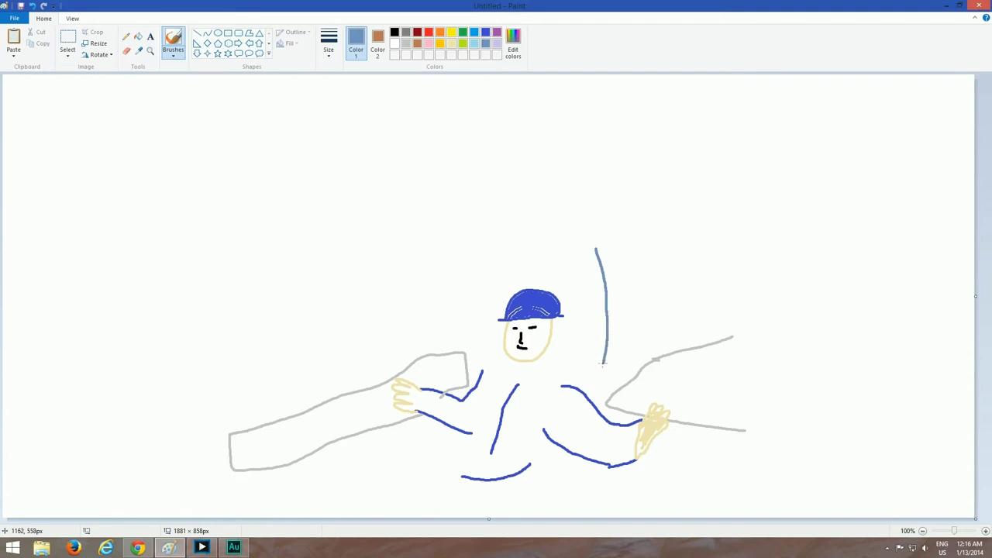
pyautogui.moveTo(540, 243)
pyautogui.mouseDown()
pyautogui.moveTo(531, 282)
pyautogui.moveTo(566, 303)
pyautogui.moveTo(568, 365)
pyautogui.moveTo(553, 366)
pyautogui.mouseUp()
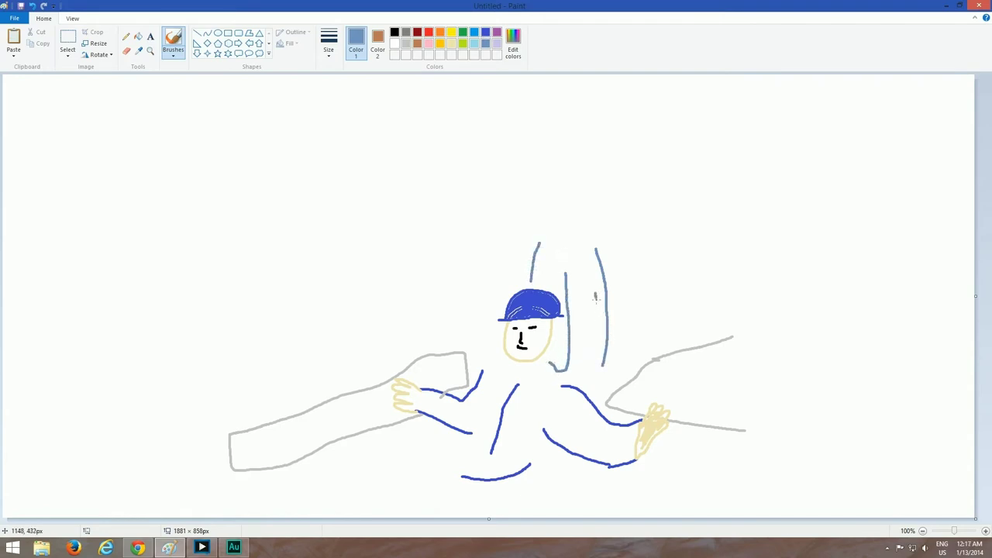
pyautogui.moveTo(595, 296); pyautogui.dragTo(597, 304)
pyautogui.moveTo(593, 283); pyautogui.dragTo(589, 270)
# - Give the second figure a light yellow face outline and lavender hair
pyautogui.click(452, 44)
pyautogui.moveTo(552, 223)
pyautogui.mouseDown()
pyautogui.moveTo(566, 243)
pyautogui.moveTo(586, 235)
pyautogui.mouseUp()
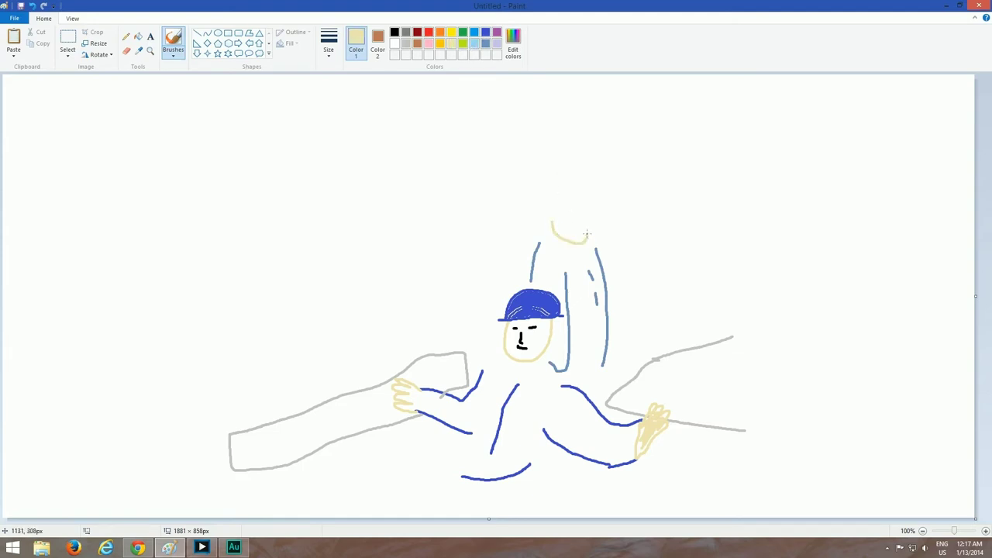
pyautogui.moveTo(583, 195); pyautogui.dragTo(587, 223)
pyautogui.click(485, 32)
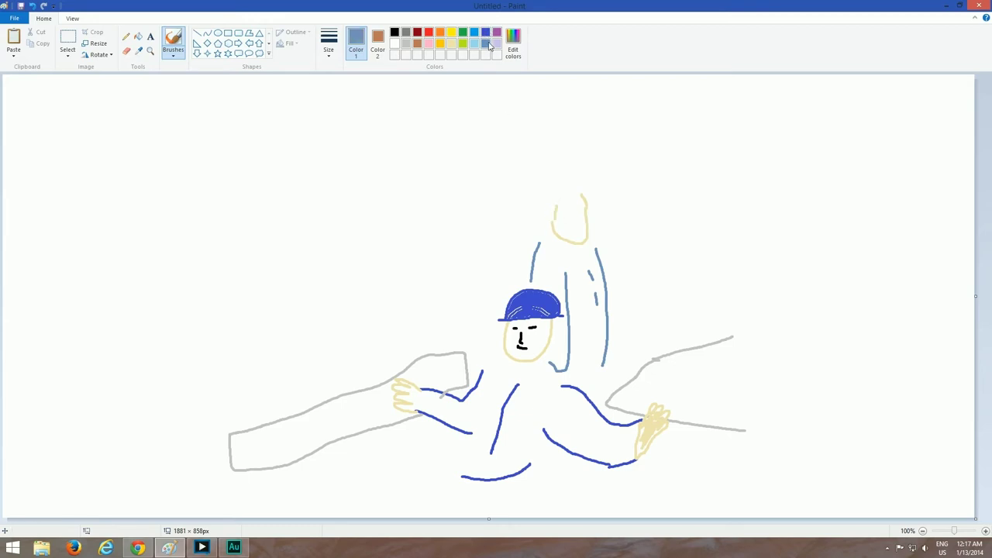
pyautogui.click(496, 44)
pyautogui.moveTo(553, 189)
pyautogui.mouseDown()
pyautogui.moveTo(545, 227)
pyautogui.moveTo(556, 173)
pyautogui.moveTo(583, 181)
pyautogui.moveTo(554, 190)
pyautogui.moveTo(552, 212)
pyautogui.moveTo(552, 192)
pyautogui.moveTo(572, 177)
pyautogui.moveTo(585, 193)
pyautogui.moveTo(556, 196)
pyautogui.moveTo(545, 229)
pyautogui.mouseUp()
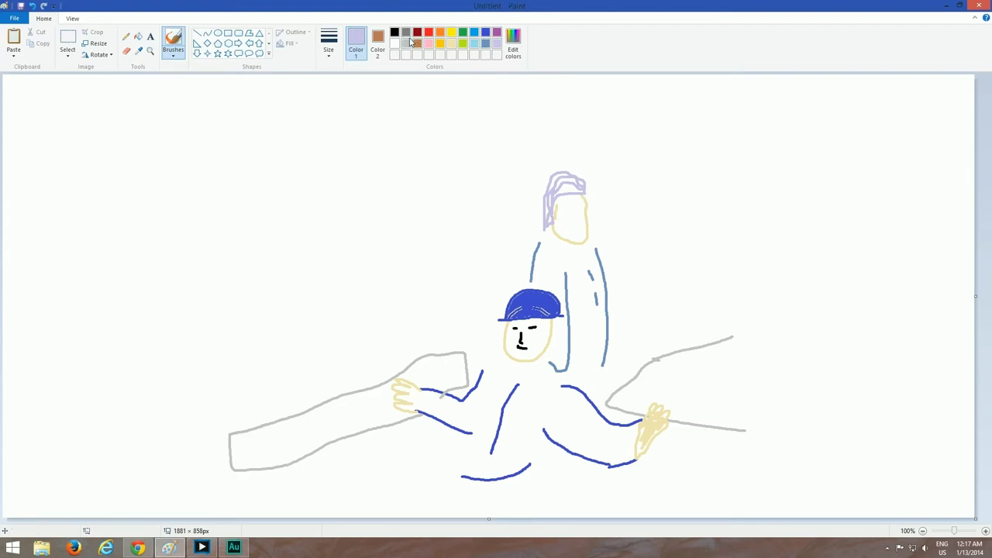
# - Draw a third figure right of the second, with a light yellow round head and a purple body outline
pyautogui.click(486, 42)
pyautogui.click(497, 33)
pyautogui.click(451, 43)
pyautogui.moveTo(639, 260)
pyautogui.mouseDown()
pyautogui.moveTo(674, 262)
pyautogui.moveTo(657, 242)
pyautogui.moveTo(639, 249)
pyautogui.mouseUp()
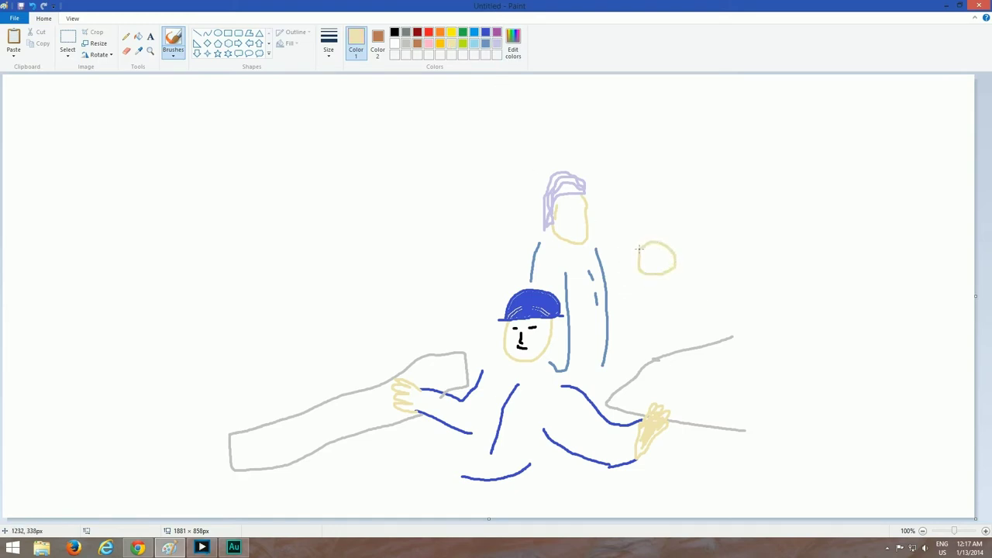
pyautogui.click(497, 33)
pyautogui.moveTo(635, 258)
pyautogui.mouseDown()
pyautogui.moveTo(621, 301)
pyautogui.moveTo(630, 351)
pyautogui.mouseUp()
pyautogui.moveTo(675, 258)
pyautogui.mouseDown()
pyautogui.moveTo(685, 264)
pyautogui.moveTo(697, 346)
pyautogui.mouseUp()
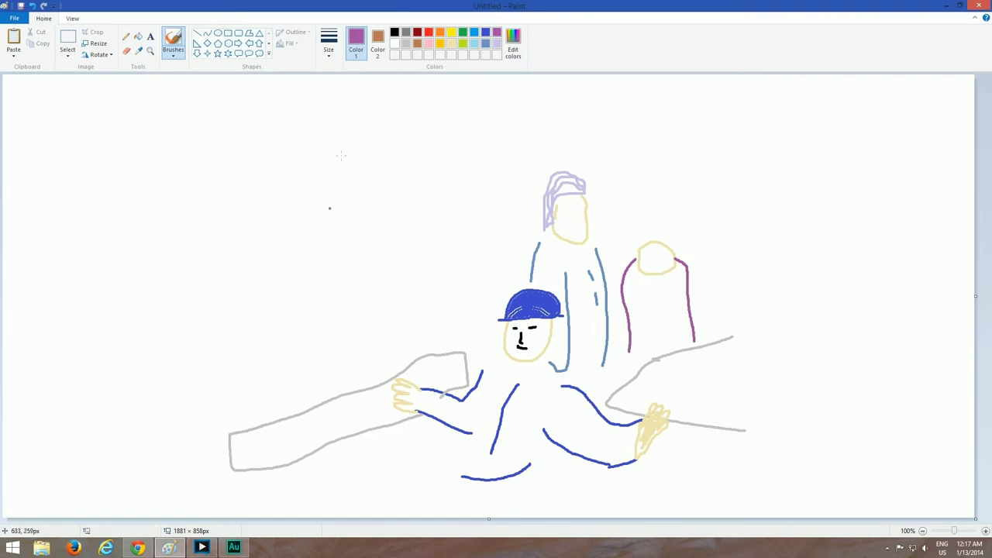
# - Draw a brown tree trunk with two long lines rising behind the main figure
pyautogui.click(417, 43)
pyautogui.moveTo(466, 321); pyautogui.dragTo(487, 152)
pyautogui.moveTo(541, 225); pyautogui.dragTo(532, 149)
# - Outline the tree's outer foliage with lime scalloped strokes on both sides of the trunk
pyautogui.click(464, 44)
pyautogui.moveTo(422, 99)
pyautogui.mouseDown()
pyautogui.moveTo(396, 118)
pyautogui.moveTo(409, 120)
pyautogui.moveTo(415, 146)
pyautogui.moveTo(435, 167)
pyautogui.moveTo(480, 171)
pyautogui.moveTo(438, 126)
pyautogui.moveTo(419, 121)
pyautogui.moveTo(432, 93)
pyautogui.moveTo(417, 112)
pyautogui.mouseUp()
pyautogui.moveTo(589, 82)
pyautogui.mouseDown()
pyautogui.moveTo(618, 116)
pyautogui.moveTo(625, 146)
pyautogui.moveTo(541, 175)
pyautogui.mouseUp()
pyautogui.moveTo(605, 148); pyautogui.dragTo(586, 159)
pyautogui.moveTo(593, 122); pyautogui.dragTo(640, 74)
# - Add green scalloped strokes along the inner edge of the tree's lime foliage
pyautogui.click(462, 32)
pyautogui.moveTo(425, 128)
pyautogui.mouseDown()
pyautogui.moveTo(496, 163)
pyautogui.moveTo(532, 152)
pyautogui.moveTo(610, 86)
pyautogui.mouseUp()
pyautogui.moveTo(448, 84); pyautogui.dragTo(451, 127)
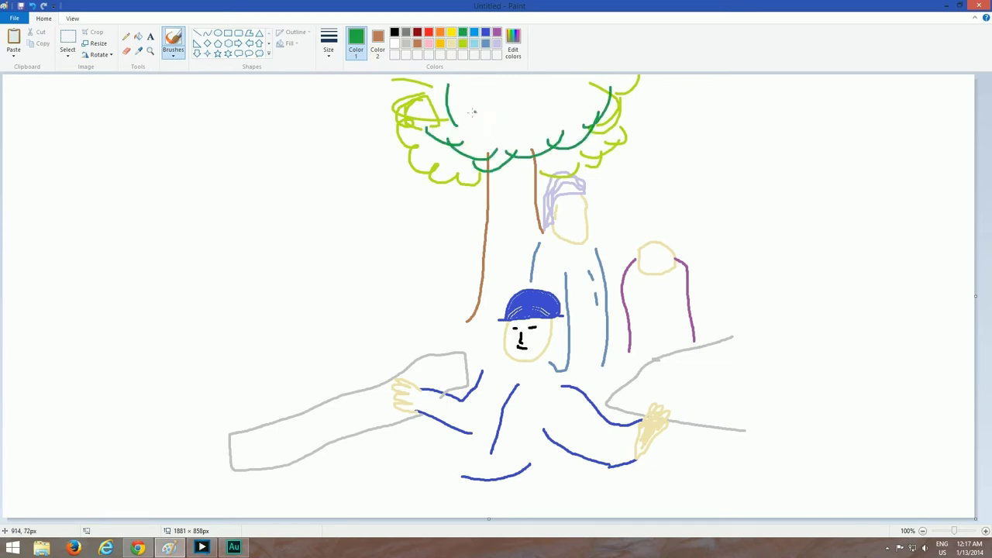
pyautogui.moveTo(427, 70)
pyautogui.mouseDown()
pyautogui.moveTo(468, 115)
pyautogui.moveTo(436, 133)
pyautogui.mouseUp()
# - Layer more lime arcs and green curls in the centre of the tree crown
pyautogui.click(463, 43)
pyautogui.moveTo(442, 96)
pyautogui.mouseDown()
pyautogui.moveTo(512, 118)
pyautogui.moveTo(608, 89)
pyautogui.mouseUp()
pyautogui.moveTo(545, 103); pyautogui.dragTo(592, 83)
pyautogui.click(463, 31)
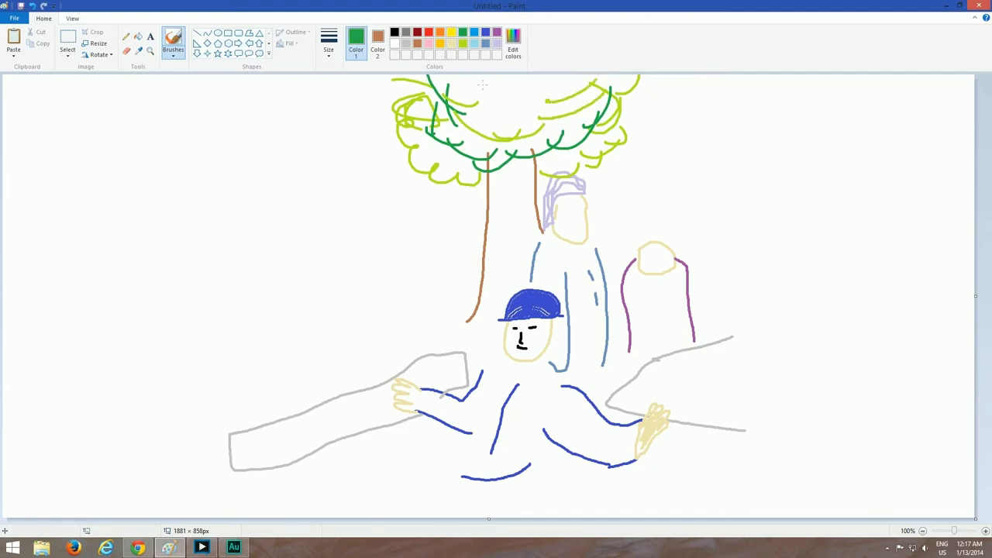
pyautogui.moveTo(471, 79)
pyautogui.mouseDown()
pyautogui.moveTo(530, 108)
pyautogui.moveTo(573, 80)
pyautogui.moveTo(516, 85)
pyautogui.moveTo(546, 80)
pyautogui.mouseUp()
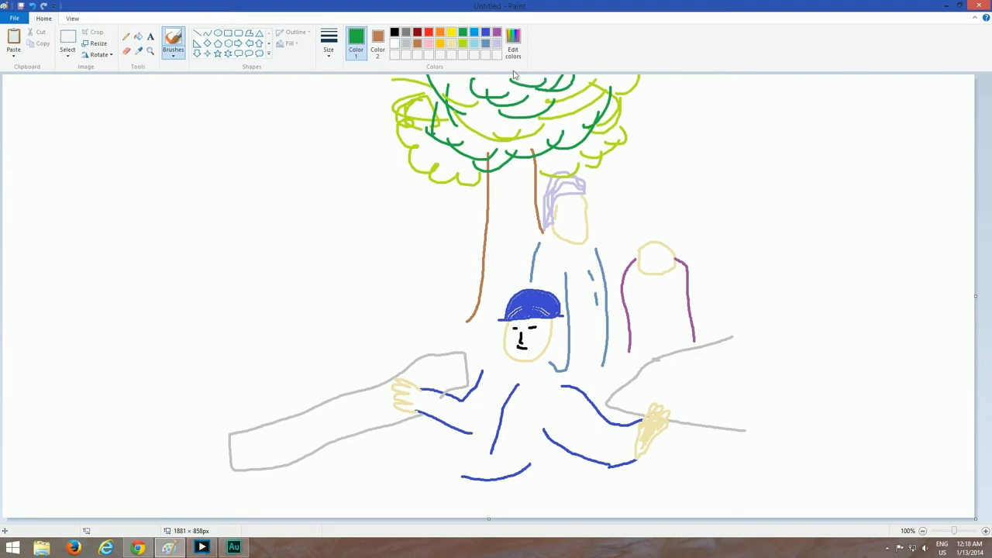
# - Draw a light gray hanging chandelier left of the tree and add short gold candles along its arms
pyautogui.click(405, 44)
pyautogui.moveTo(276, 77)
pyautogui.mouseDown()
pyautogui.moveTo(277, 105)
pyautogui.moveTo(274, 79)
pyautogui.moveTo(239, 112)
pyautogui.moveTo(329, 106)
pyautogui.moveTo(252, 110)
pyautogui.moveTo(256, 130)
pyautogui.moveTo(349, 112)
pyautogui.moveTo(283, 133)
pyautogui.moveTo(213, 122)
pyautogui.moveTo(264, 134)
pyautogui.moveTo(326, 124)
pyautogui.moveTo(267, 118)
pyautogui.moveTo(273, 132)
pyautogui.moveTo(284, 124)
pyautogui.moveTo(279, 139)
pyautogui.mouseUp()
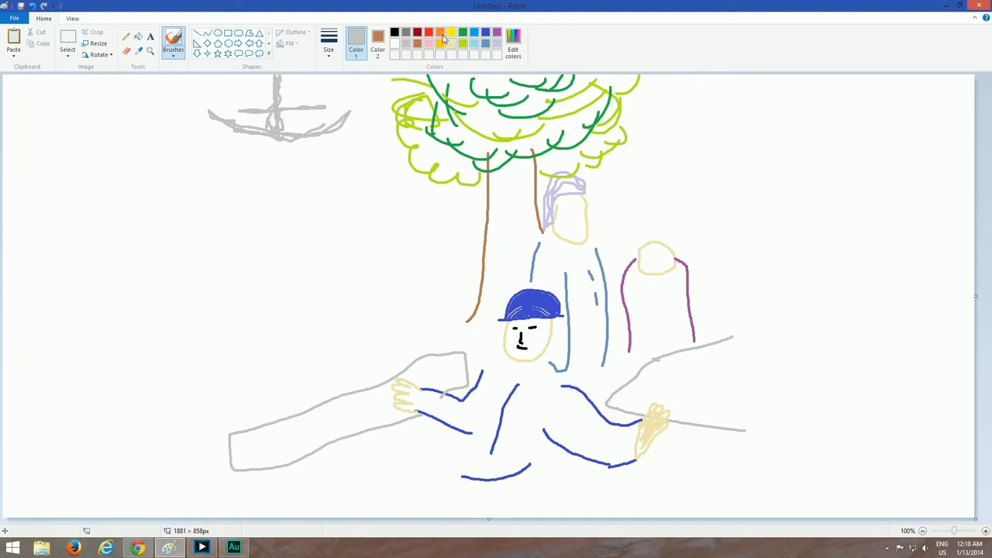
pyautogui.click(441, 44)
# - Draw a light gray bench outline beneath the left slab and the main figure's indigo legs extending from the waist
pyautogui.click(405, 44)
pyautogui.moveTo(416, 444)
pyautogui.mouseDown()
pyautogui.moveTo(265, 489)
pyautogui.moveTo(330, 499)
pyautogui.moveTo(433, 475)
pyautogui.moveTo(465, 454)
pyautogui.moveTo(413, 439)
pyautogui.mouseUp()
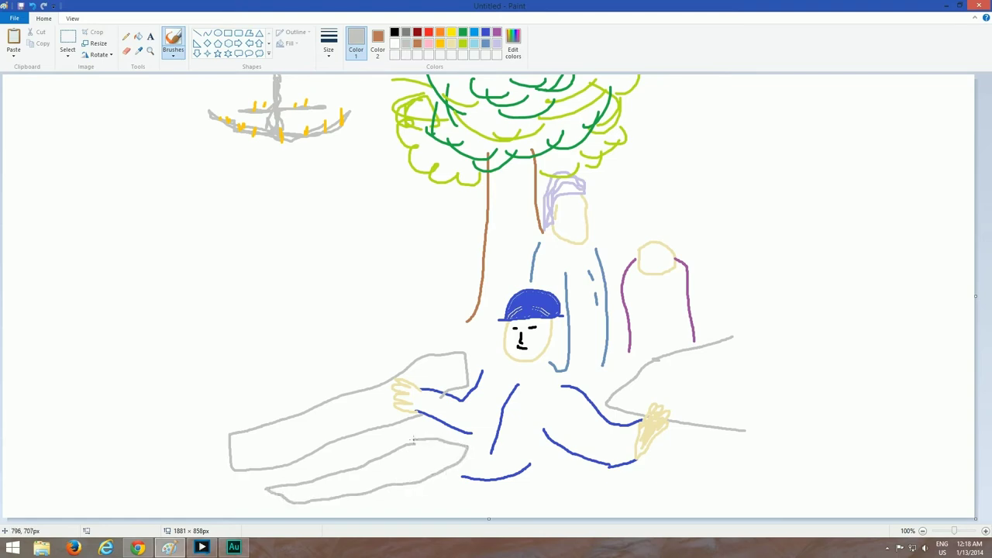
pyautogui.click(485, 33)
pyautogui.moveTo(459, 438)
pyautogui.mouseDown()
pyautogui.moveTo(368, 487)
pyautogui.moveTo(375, 498)
pyautogui.moveTo(449, 489)
pyautogui.moveTo(473, 473)
pyautogui.mouseUp()
pyautogui.moveTo(535, 465)
pyautogui.mouseDown()
pyautogui.moveTo(402, 514)
pyautogui.moveTo(367, 500)
pyautogui.mouseUp()
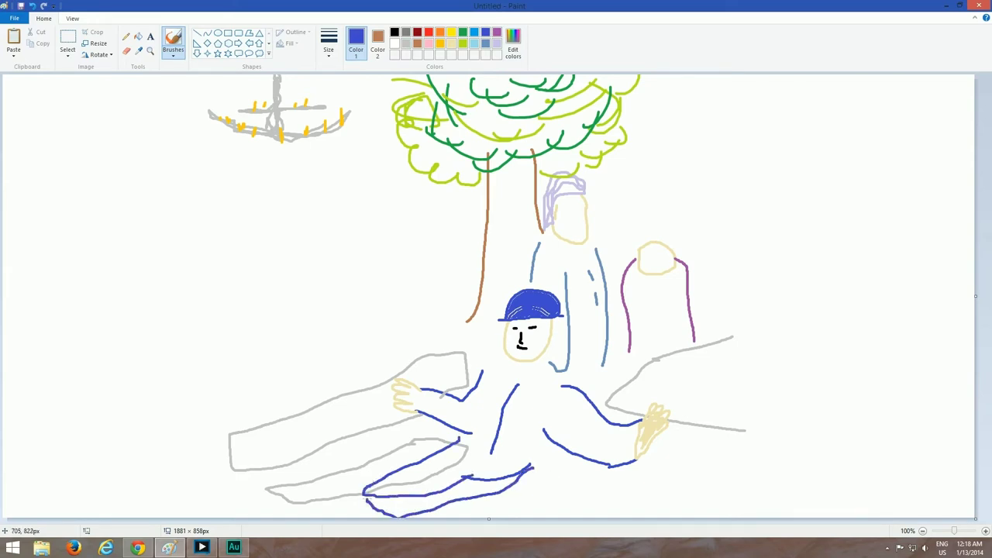
pyautogui.moveTo(461, 443); pyautogui.dragTo(530, 467)
pyautogui.moveTo(554, 451)
pyautogui.mouseDown()
pyautogui.moveTo(528, 465)
pyautogui.moveTo(546, 438)
pyautogui.mouseUp()
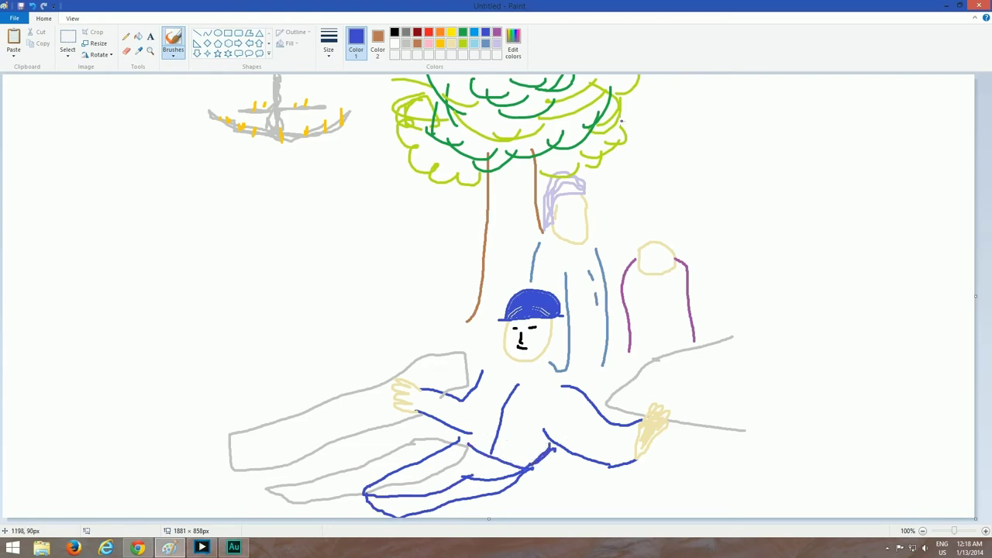
# - Add two background figures around the purple one, with turquoise shoulders and light yellow head outlines
pyautogui.click(474, 32)
pyautogui.moveTo(602, 253)
pyautogui.mouseDown()
pyautogui.moveTo(625, 233)
pyautogui.moveTo(656, 237)
pyautogui.mouseUp()
pyautogui.moveTo(698, 272); pyautogui.dragTo(748, 273)
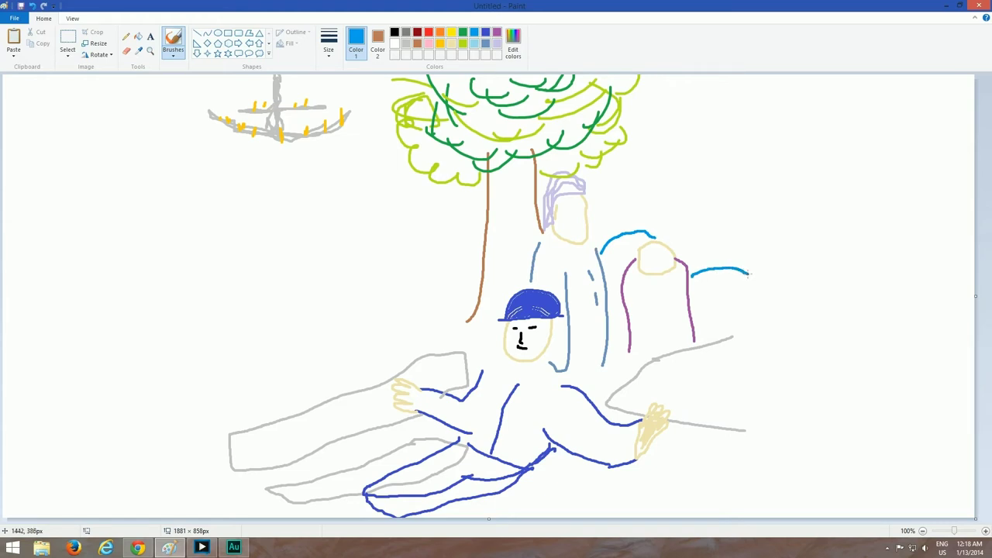
pyautogui.click(453, 43)
pyautogui.moveTo(621, 199)
pyautogui.mouseDown()
pyautogui.moveTo(647, 226)
pyautogui.moveTo(627, 194)
pyautogui.mouseUp()
pyautogui.moveTo(708, 224)
pyautogui.mouseDown()
pyautogui.moveTo(717, 266)
pyautogui.moveTo(707, 211)
pyautogui.mouseUp()
# - Brush dark gray hair on the purple and rightmost figures and light gray hair on the figure between the others
pyautogui.click(406, 34)
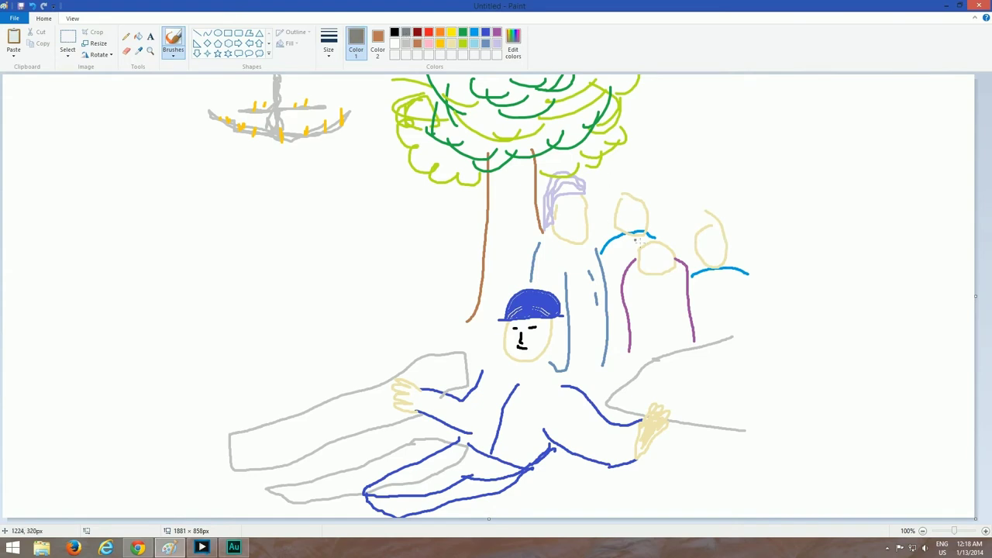
pyautogui.moveTo(637, 248)
pyautogui.mouseDown()
pyautogui.moveTo(663, 237)
pyautogui.moveTo(635, 256)
pyautogui.moveTo(676, 255)
pyautogui.moveTo(700, 225)
pyautogui.moveTo(722, 218)
pyautogui.moveTo(701, 236)
pyautogui.moveTo(731, 222)
pyautogui.mouseUp()
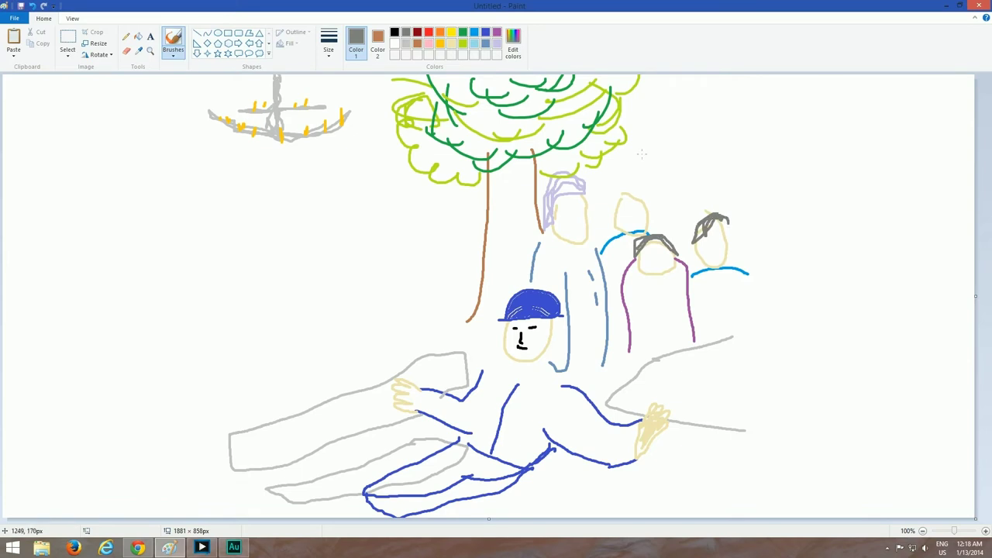
pyautogui.click(405, 45)
pyautogui.moveTo(624, 206)
pyautogui.mouseDown()
pyautogui.moveTo(641, 182)
pyautogui.moveTo(646, 191)
pyautogui.moveTo(635, 192)
pyautogui.moveTo(649, 208)
pyautogui.moveTo(625, 200)
pyautogui.mouseUp()
# - Draw a black wedge inside the light gray pointed outline on the right, with a scribbled black tip and small angular shape
pyautogui.click(395, 32)
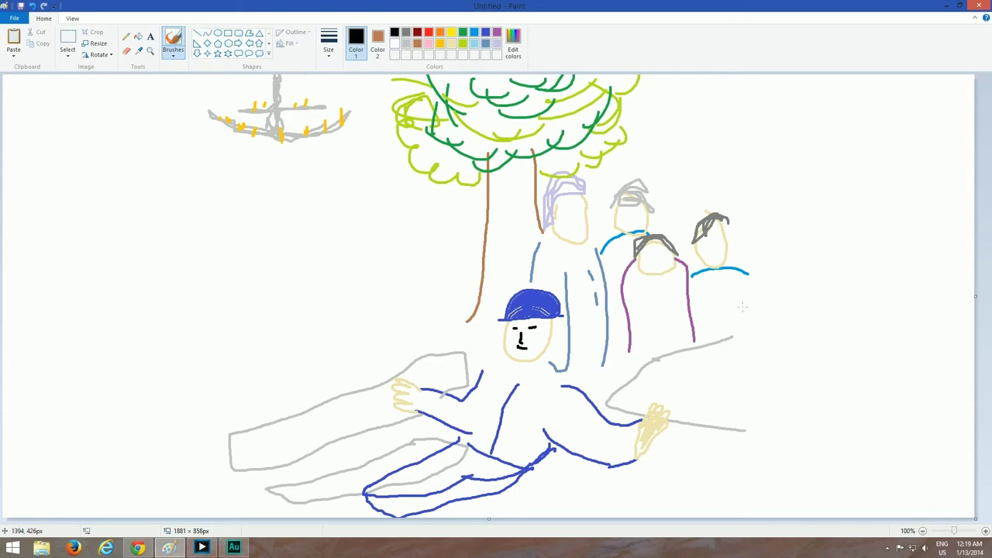
pyautogui.moveTo(732, 347)
pyautogui.mouseDown()
pyautogui.moveTo(659, 369)
pyautogui.moveTo(642, 392)
pyautogui.moveTo(752, 423)
pyautogui.mouseUp()
pyautogui.moveTo(651, 383)
pyautogui.mouseDown()
pyautogui.moveTo(663, 393)
pyautogui.moveTo(683, 380)
pyautogui.moveTo(673, 387)
pyautogui.moveTo(685, 392)
pyautogui.moveTo(651, 390)
pyautogui.moveTo(667, 387)
pyautogui.mouseUp()
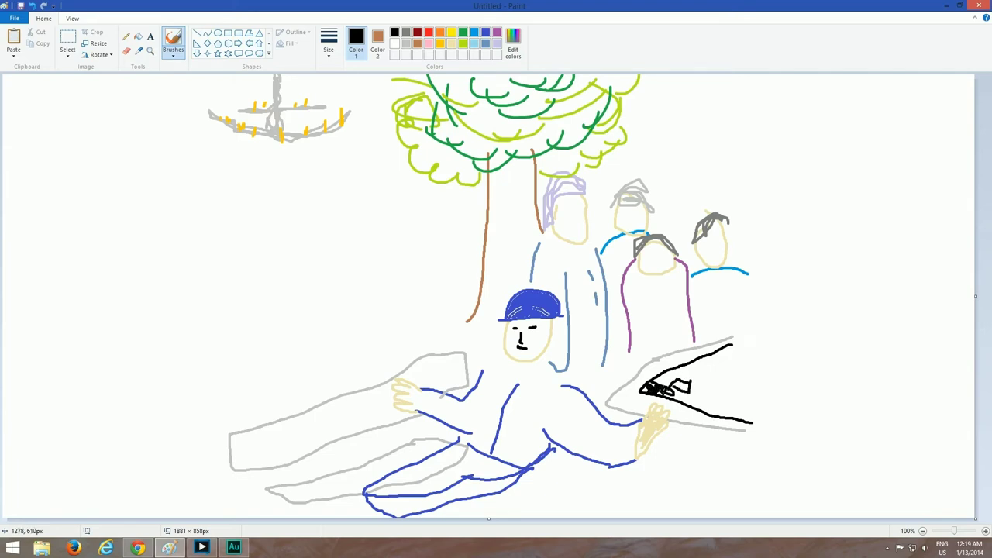
# - Add short light gray vertical strokes inside the black wedge and a few black dots near its open end
pyautogui.click(405, 43)
pyautogui.moveTo(686, 387)
pyautogui.mouseDown()
pyautogui.moveTo(684, 367)
pyautogui.moveTo(682, 386)
pyautogui.moveTo(656, 391)
pyautogui.moveTo(688, 389)
pyautogui.mouseUp()
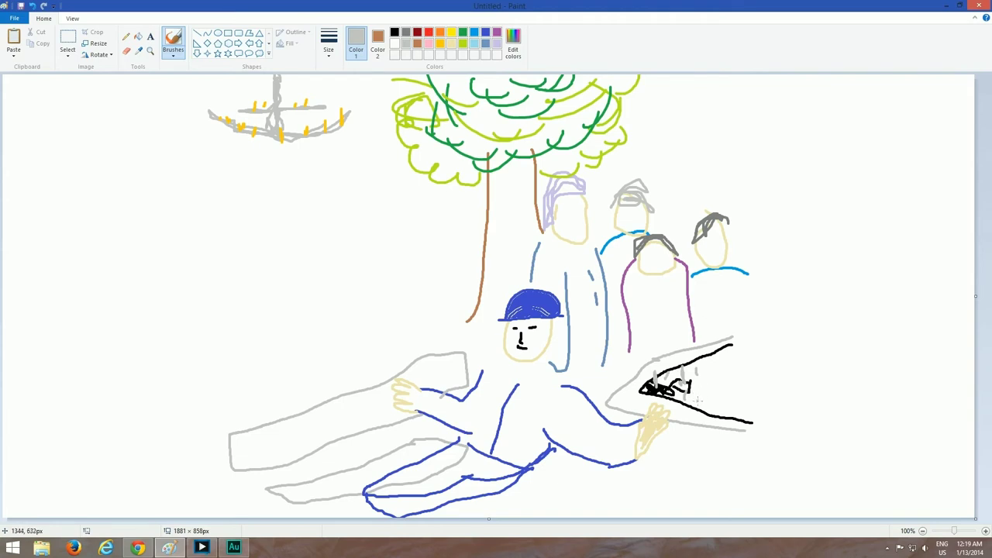
pyautogui.moveTo(706, 367); pyautogui.dragTo(717, 412)
pyautogui.click(394, 32)
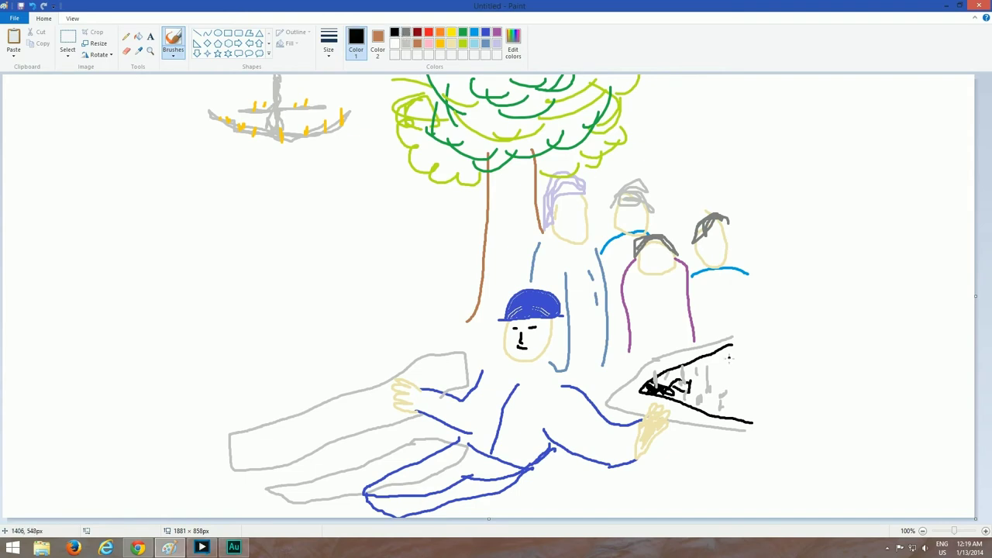
pyautogui.moveTo(737, 358)
pyautogui.mouseDown()
pyautogui.moveTo(744, 364)
pyautogui.moveTo(731, 361)
pyautogui.mouseUp()
# - Add a figure behind the capped man's raised hand with blue-gray shoulders, a scribbled light yellow head and brown hair strokes
pyautogui.click(409, 32)
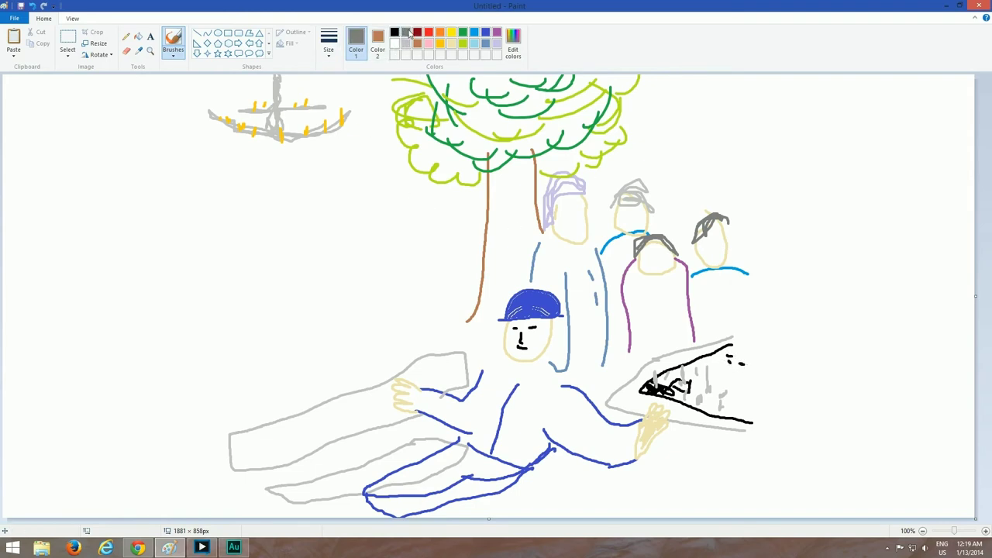
pyautogui.click(486, 43)
pyautogui.moveTo(376, 370)
pyautogui.mouseDown()
pyautogui.moveTo(407, 340)
pyautogui.moveTo(441, 346)
pyautogui.mouseUp()
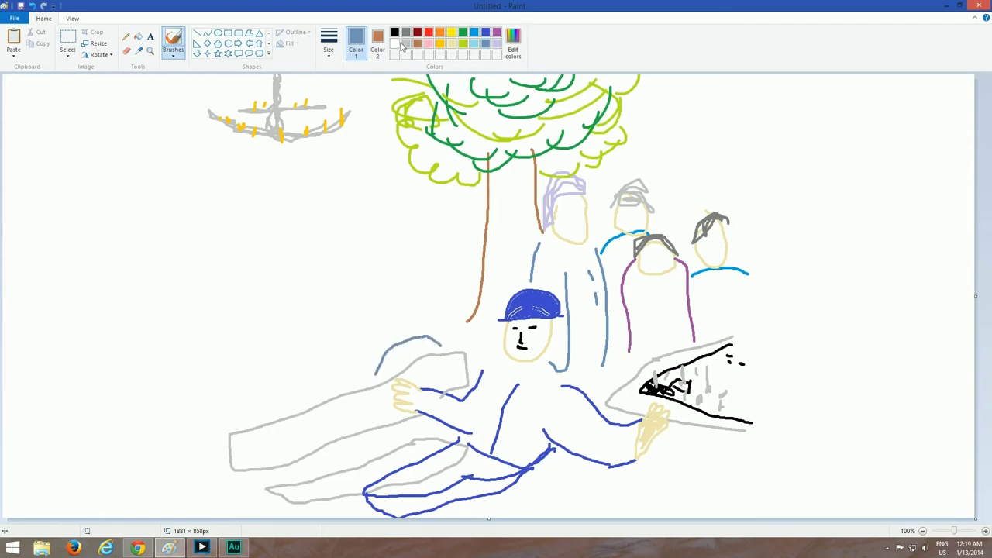
pyautogui.click(450, 44)
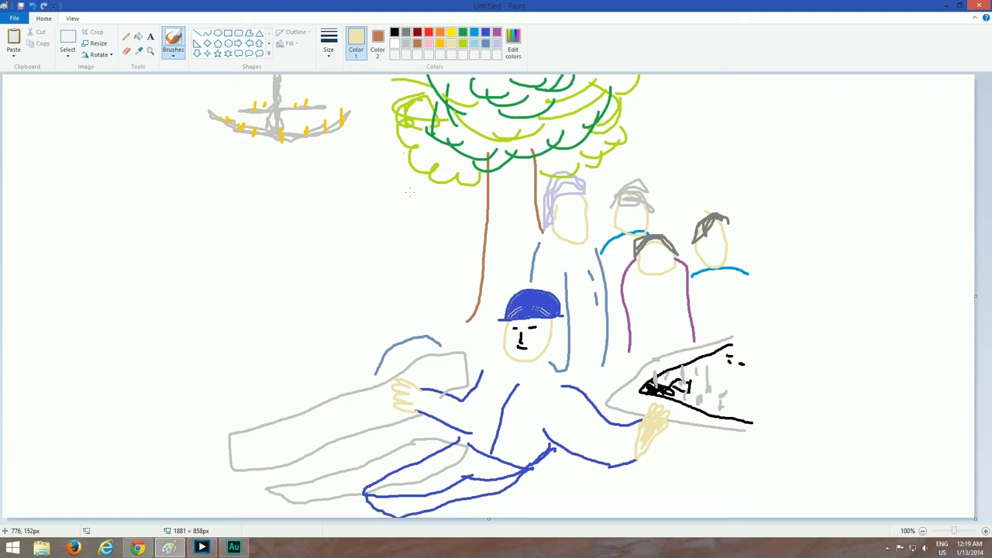
pyautogui.click(377, 45)
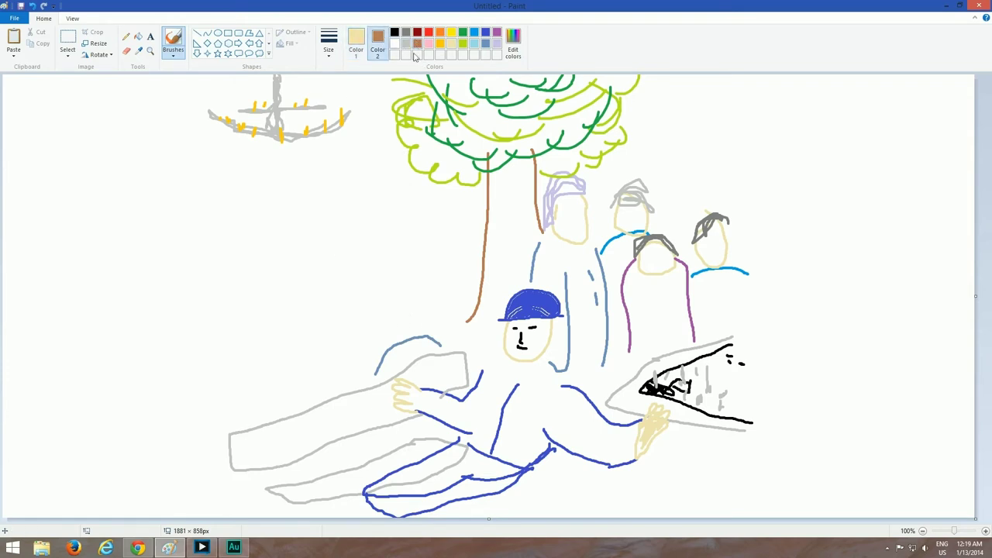
pyautogui.moveTo(385, 341)
pyautogui.mouseDown()
pyautogui.moveTo(429, 322)
pyautogui.moveTo(397, 306)
pyautogui.moveTo(406, 332)
pyautogui.moveTo(405, 300)
pyautogui.moveTo(390, 315)
pyautogui.moveTo(395, 325)
pyautogui.moveTo(408, 307)
pyautogui.moveTo(400, 292)
pyautogui.moveTo(381, 310)
pyautogui.moveTo(408, 318)
pyautogui.moveTo(386, 332)
pyautogui.moveTo(410, 312)
pyautogui.moveTo(418, 335)
pyautogui.mouseUp()
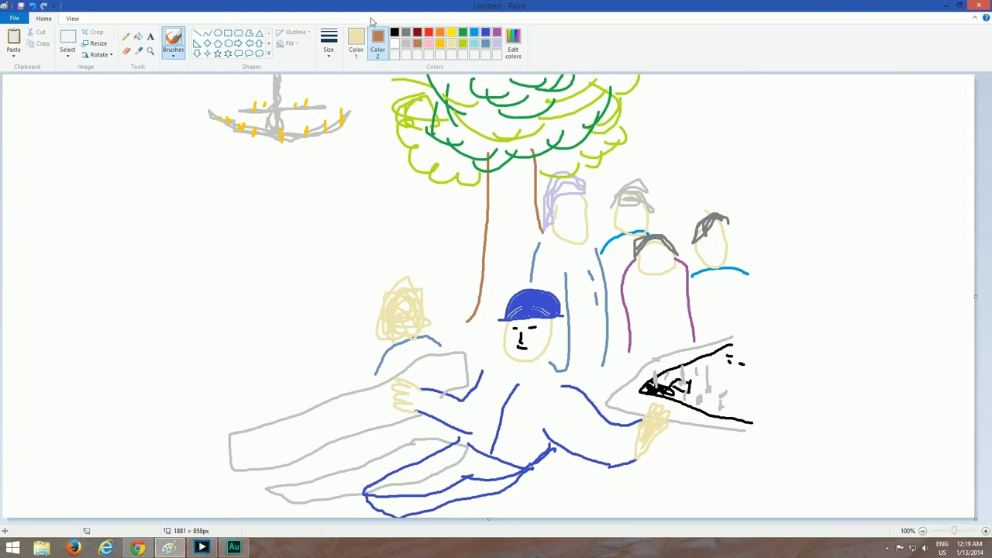
pyautogui.click(360, 40)
pyautogui.click(419, 44)
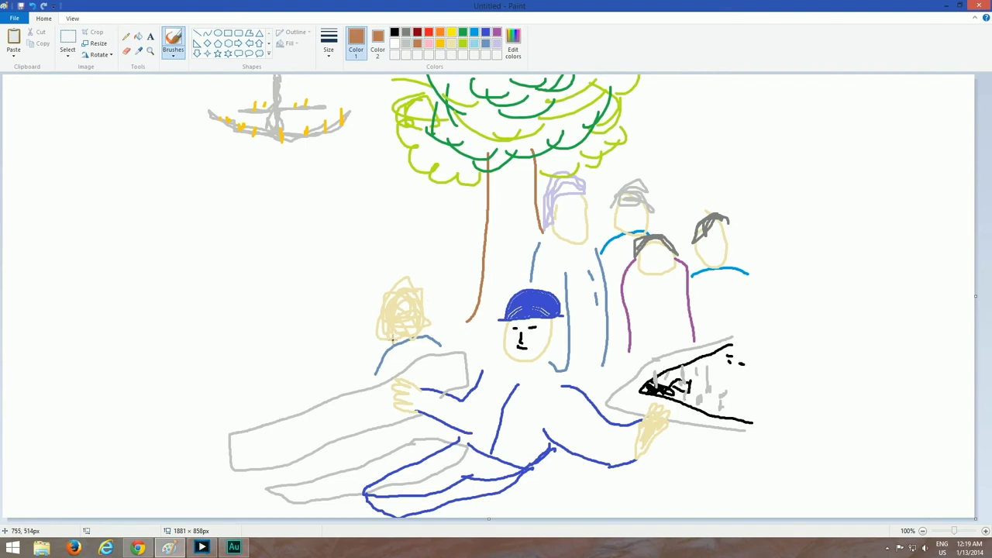
pyautogui.moveTo(393, 341)
pyautogui.mouseDown()
pyautogui.moveTo(394, 285)
pyautogui.moveTo(420, 294)
pyautogui.moveTo(423, 329)
pyautogui.moveTo(397, 325)
pyautogui.mouseUp()
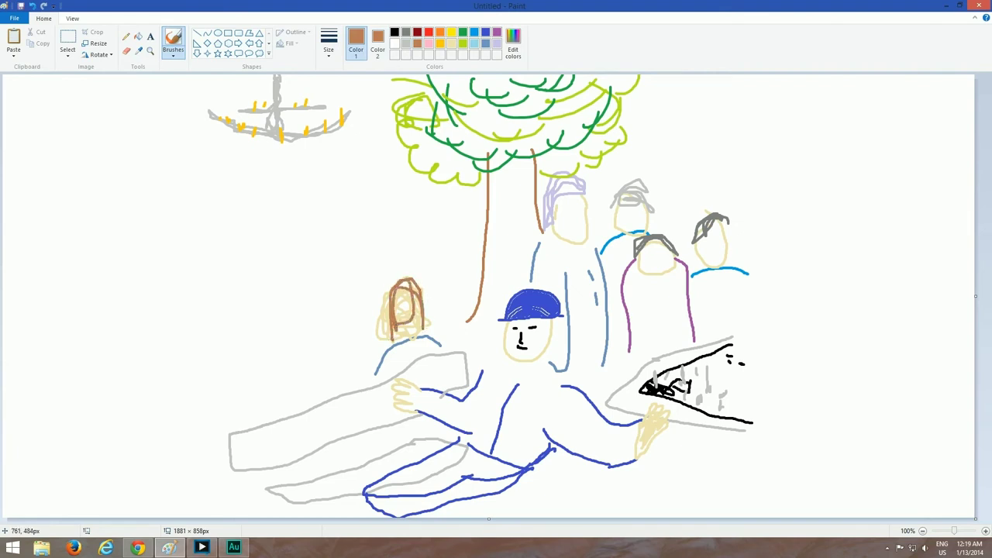
# - Outline a wide lavender gown with arms reaching toward a dance partner, below the chandelier
pyautogui.click(406, 46)
pyautogui.moveTo(175, 364)
pyautogui.mouseDown()
pyautogui.moveTo(244, 366)
pyautogui.moveTo(262, 341)
pyautogui.moveTo(262, 278)
pyautogui.mouseUp()
pyautogui.moveTo(174, 369)
pyautogui.mouseDown()
pyautogui.moveTo(168, 330)
pyautogui.moveTo(212, 248)
pyautogui.moveTo(269, 274)
pyautogui.moveTo(296, 259)
pyautogui.mouseUp()
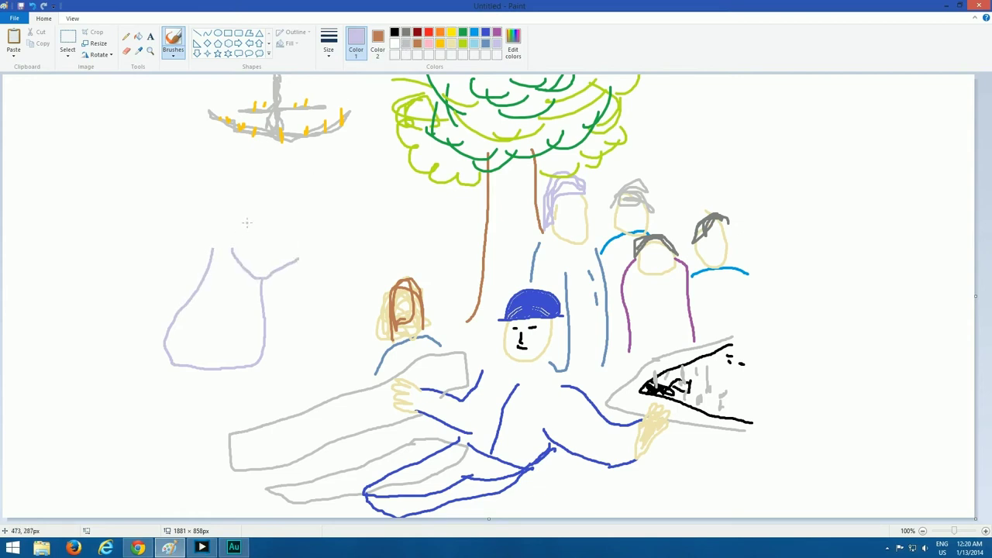
pyautogui.moveTo(246, 223)
pyautogui.mouseDown()
pyautogui.moveTo(262, 237)
pyautogui.moveTo(275, 229)
pyautogui.mouseUp()
# - Draw a dark blue jacket with a bent arm for the dance partner facing the lavender gown
pyautogui.click(485, 32)
pyautogui.moveTo(282, 198)
pyautogui.mouseDown()
pyautogui.moveTo(269, 227)
pyautogui.moveTo(250, 225)
pyautogui.moveTo(305, 236)
pyautogui.moveTo(255, 247)
pyautogui.moveTo(252, 231)
pyautogui.moveTo(262, 246)
pyautogui.moveTo(275, 233)
pyautogui.mouseUp()
pyautogui.moveTo(316, 197); pyautogui.dragTo(316, 293)
pyautogui.moveTo(284, 264)
pyautogui.mouseDown()
pyautogui.moveTo(281, 298)
pyautogui.moveTo(323, 299)
pyautogui.mouseUp()
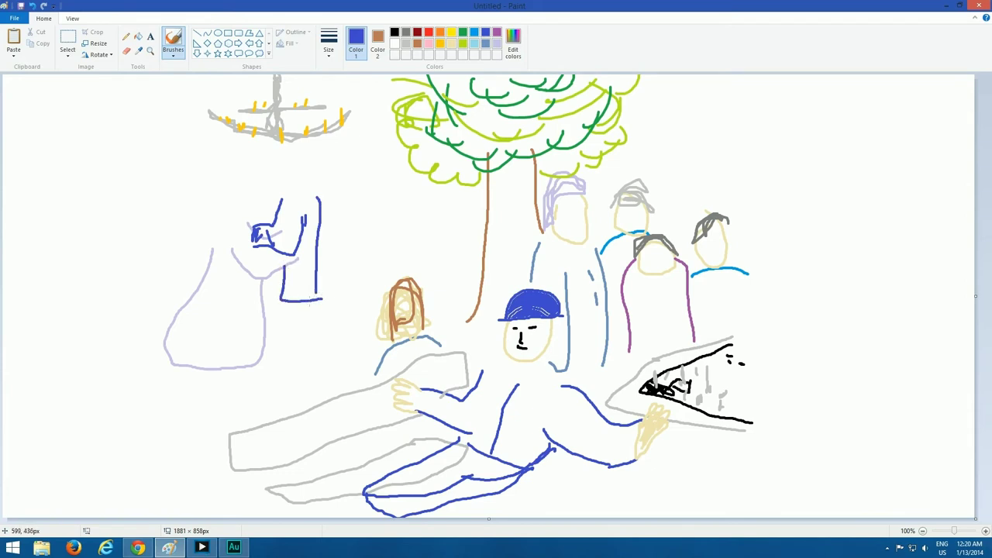
# - Add gold trousers and black shoe outlines below the dancing man's dark blue jacket
pyautogui.click(438, 45)
pyautogui.moveTo(259, 361)
pyautogui.mouseDown()
pyautogui.moveTo(289, 364)
pyautogui.moveTo(292, 329)
pyautogui.moveTo(315, 318)
pyautogui.moveTo(297, 367)
pyautogui.mouseUp()
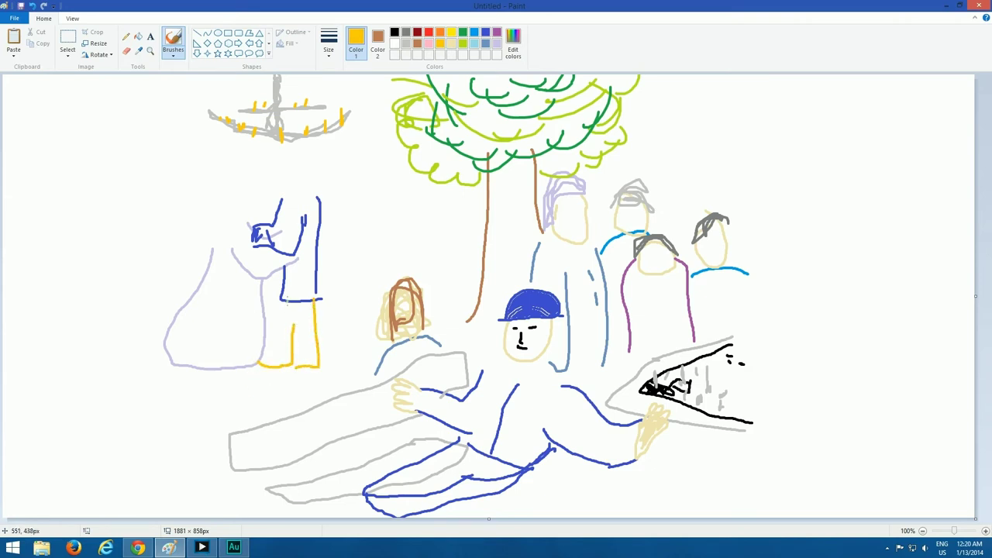
pyautogui.moveTo(286, 301); pyautogui.dragTo(269, 351)
pyautogui.click(394, 34)
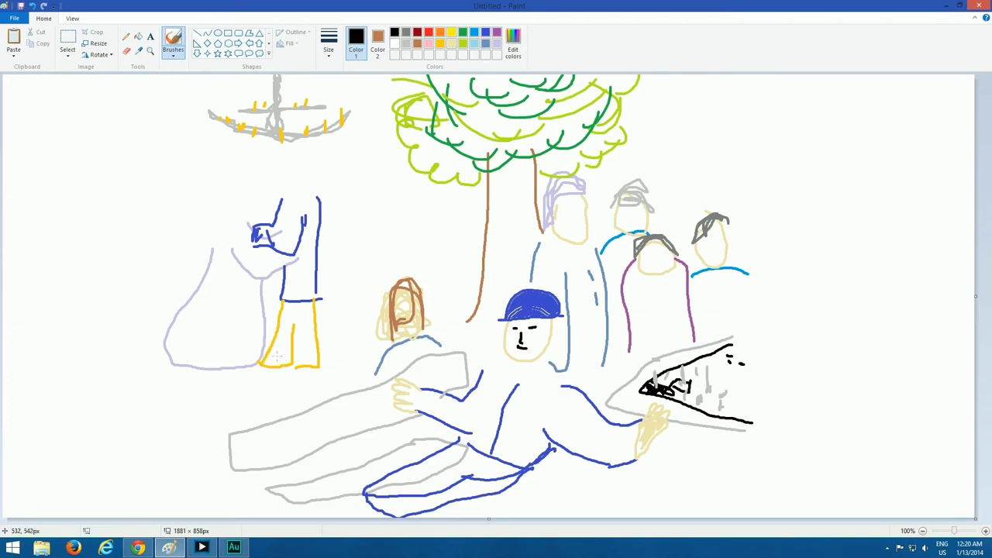
pyautogui.moveTo(263, 369)
pyautogui.mouseDown()
pyautogui.moveTo(293, 377)
pyautogui.moveTo(316, 365)
pyautogui.mouseUp()
# - Give the dancing man a light yellow head outline and curly brown hair
pyautogui.click(451, 43)
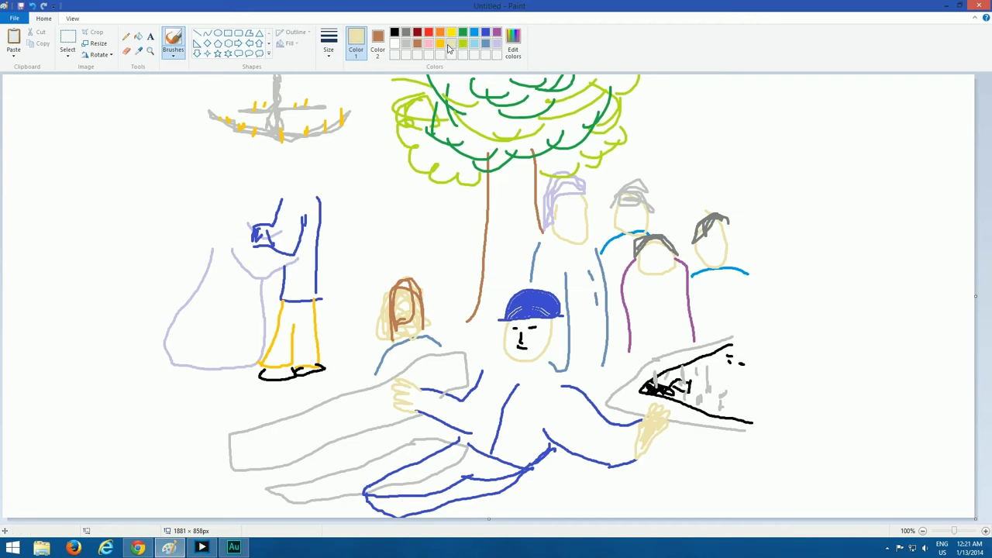
pyautogui.moveTo(293, 166)
pyautogui.mouseDown()
pyautogui.moveTo(309, 196)
pyautogui.moveTo(313, 172)
pyautogui.moveTo(295, 165)
pyautogui.moveTo(284, 187)
pyautogui.moveTo(316, 189)
pyautogui.moveTo(311, 167)
pyautogui.moveTo(286, 180)
pyautogui.moveTo(301, 200)
pyautogui.moveTo(317, 165)
pyautogui.moveTo(302, 156)
pyautogui.moveTo(324, 191)
pyautogui.mouseUp()
pyautogui.click(417, 43)
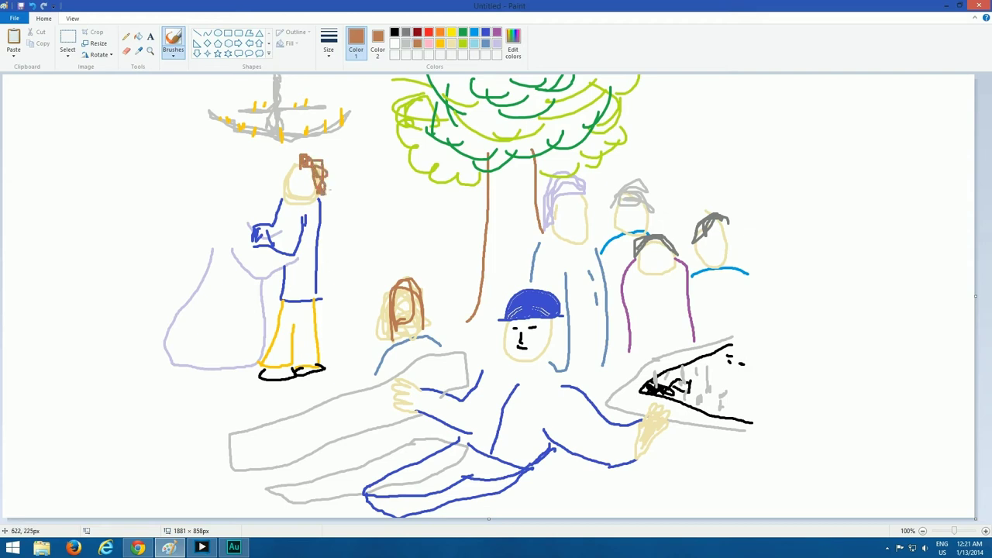
# - Complete the gowned dancer with a lavender upper body, a light yellow head outline and curly brown hair
pyautogui.click(497, 45)
pyautogui.moveTo(211, 248); pyautogui.dragTo(224, 218)
pyautogui.click(452, 45)
pyautogui.moveTo(226, 184)
pyautogui.mouseDown()
pyautogui.moveTo(253, 190)
pyautogui.moveTo(241, 181)
pyautogui.moveTo(222, 200)
pyautogui.moveTo(251, 209)
pyautogui.moveTo(249, 179)
pyautogui.moveTo(232, 181)
pyautogui.moveTo(243, 183)
pyautogui.moveTo(224, 204)
pyautogui.moveTo(242, 176)
pyautogui.mouseUp()
pyautogui.click(418, 43)
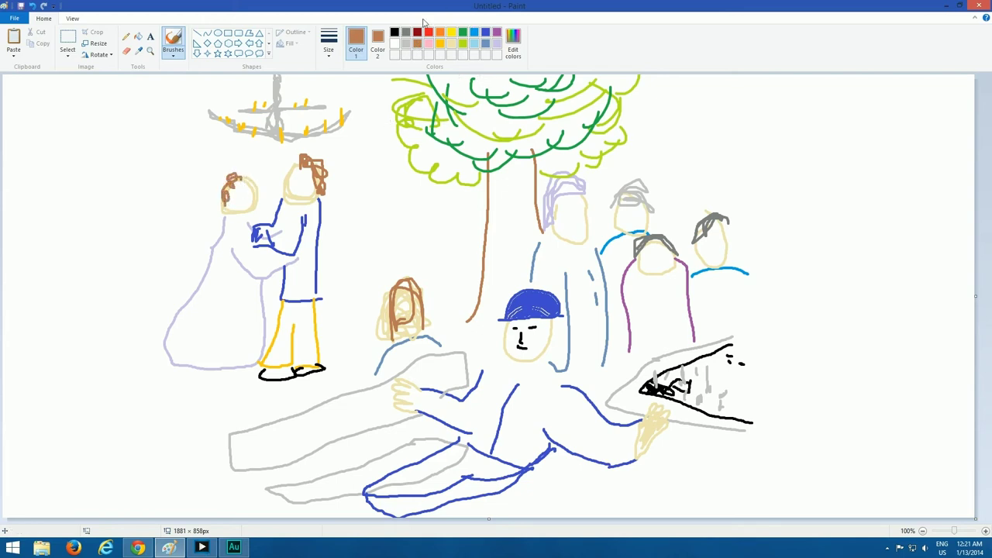
# - Draw two nearly horizontal orange lines between the dancing couple and the tree trunk
pyautogui.click(405, 44)
pyautogui.click(453, 43)
pyautogui.click(440, 34)
pyautogui.moveTo(331, 251); pyautogui.dragTo(466, 242)
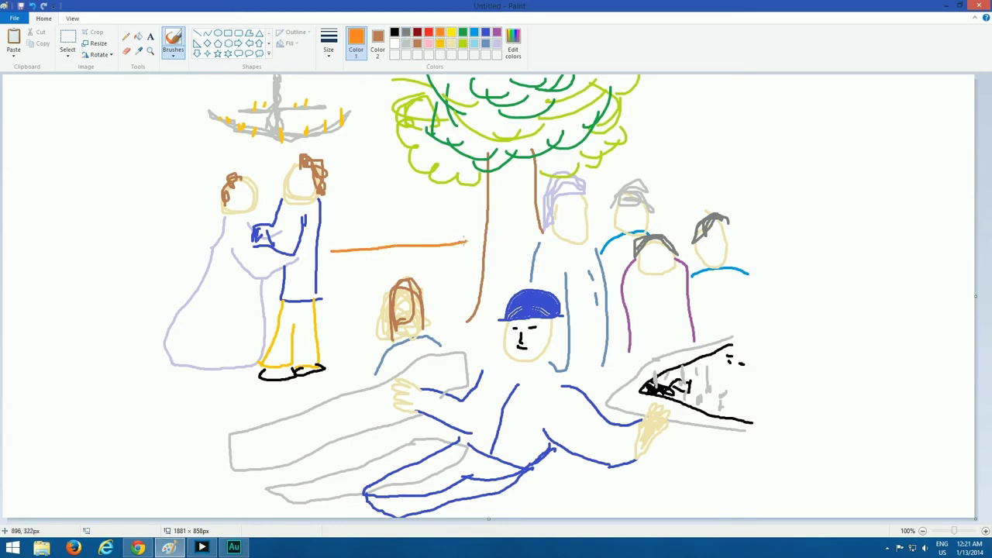
pyautogui.moveTo(332, 208); pyautogui.dragTo(485, 196)
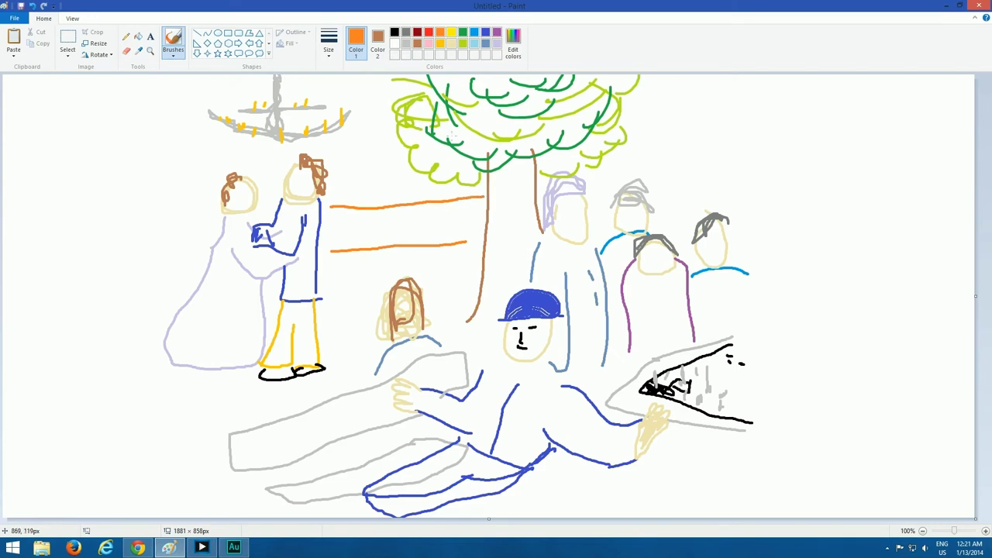
# - Draw a row of four shoulder arcs on the lower orange line, two blue-gray, one purple and one lavender
pyautogui.click(485, 43)
pyautogui.moveTo(337, 251)
pyautogui.mouseDown()
pyautogui.moveTo(375, 245)
pyautogui.moveTo(378, 222)
pyautogui.moveTo(399, 243)
pyautogui.moveTo(412, 223)
pyautogui.moveTo(426, 240)
pyautogui.moveTo(462, 242)
pyautogui.mouseUp()
pyautogui.click(497, 33)
pyautogui.click(497, 44)
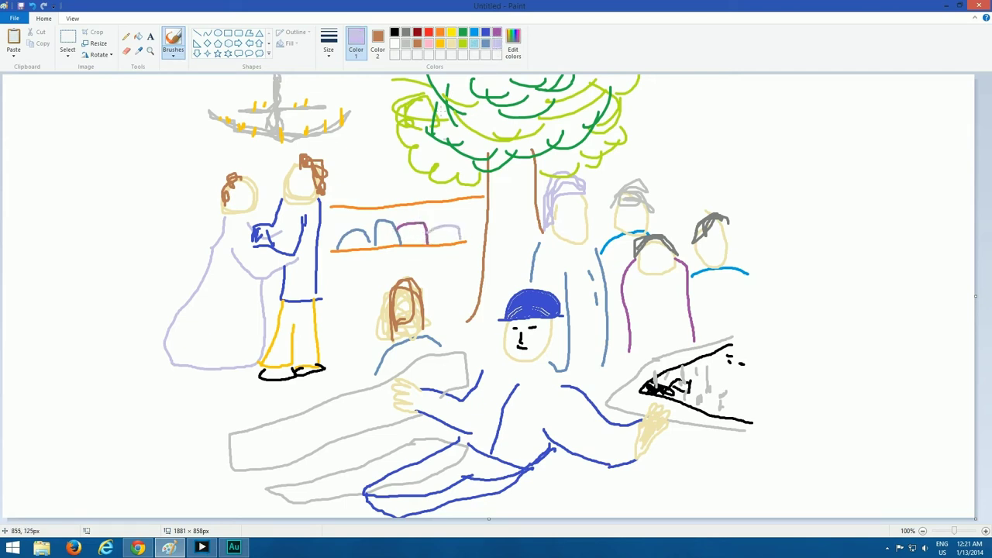
# - Sketch a brown roof above the orange lines with a horizontal edge, slanted side and short upright, plus a short line at the trunk
pyautogui.click(417, 44)
pyautogui.moveTo(330, 167); pyautogui.dragTo(473, 176)
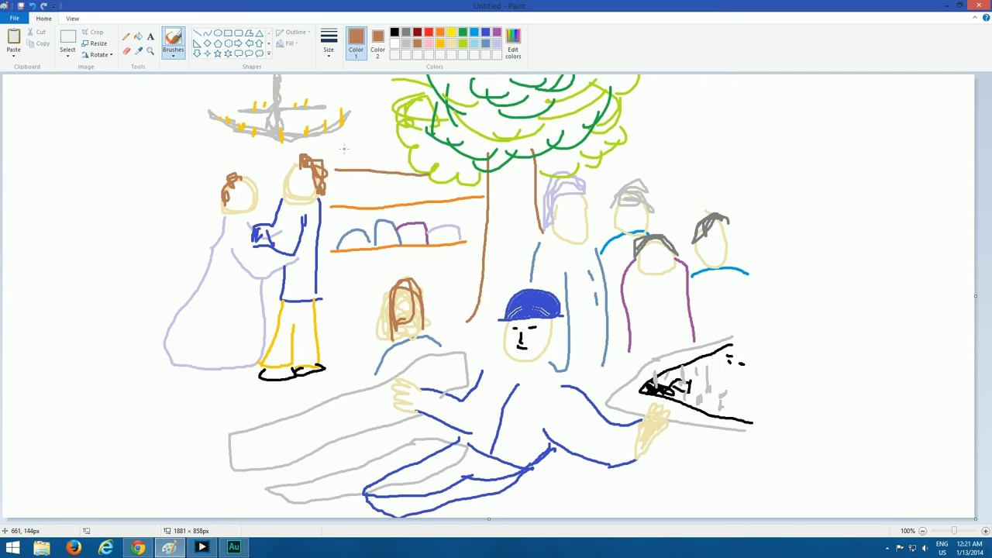
pyautogui.moveTo(331, 157); pyautogui.dragTo(396, 84)
pyautogui.moveTo(389, 123)
pyautogui.mouseDown()
pyautogui.moveTo(393, 147)
pyautogui.moveTo(404, 147)
pyautogui.mouseUp()
pyautogui.moveTo(462, 245); pyautogui.dragTo(492, 241)
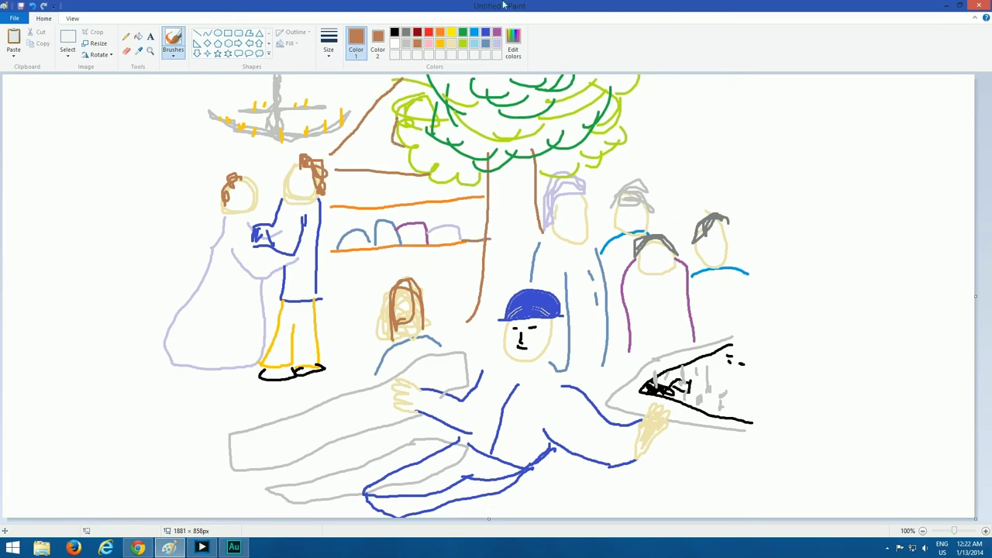
# - Scribble a lavender figure with a light yellow head beside the tree trunk, and dab a red spot in the foliage
pyautogui.click(497, 44)
pyautogui.moveTo(456, 292)
pyautogui.mouseDown()
pyautogui.moveTo(480, 209)
pyautogui.moveTo(457, 283)
pyautogui.moveTo(470, 248)
pyautogui.moveTo(474, 279)
pyautogui.moveTo(466, 287)
pyautogui.moveTo(463, 205)
pyautogui.moveTo(482, 211)
pyautogui.moveTo(462, 303)
pyautogui.mouseUp()
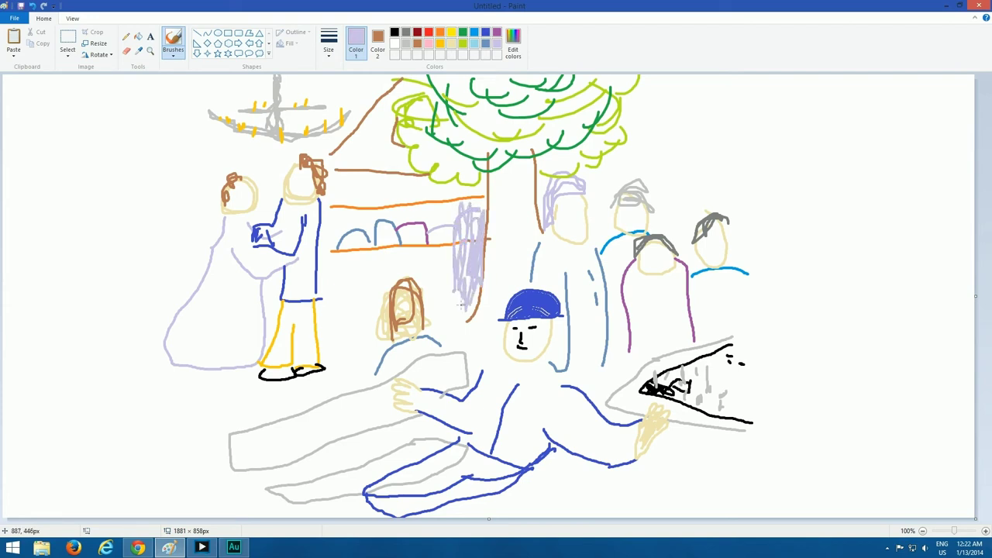
pyautogui.click(451, 44)
pyautogui.moveTo(470, 198)
pyautogui.mouseDown()
pyautogui.moveTo(471, 177)
pyautogui.moveTo(472, 205)
pyautogui.mouseUp()
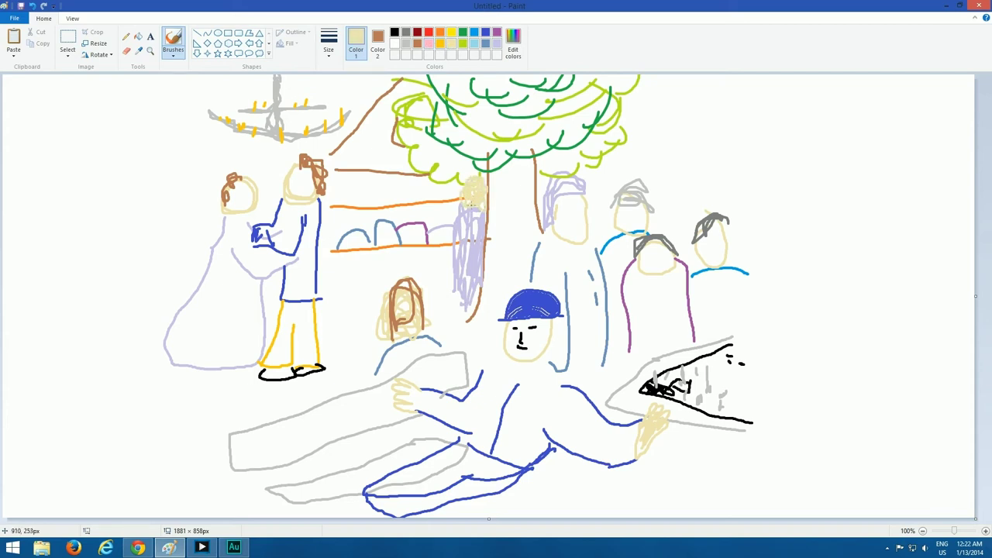
pyautogui.click(430, 32)
pyautogui.moveTo(479, 146); pyautogui.dragTo(478, 137)
# - Add small light yellow heads and bright yellow strokes to the row of figures between the orange lines
pyautogui.click(451, 45)
pyautogui.moveTo(357, 224)
pyautogui.mouseDown()
pyautogui.moveTo(361, 233)
pyautogui.moveTo(409, 211)
pyautogui.mouseUp()
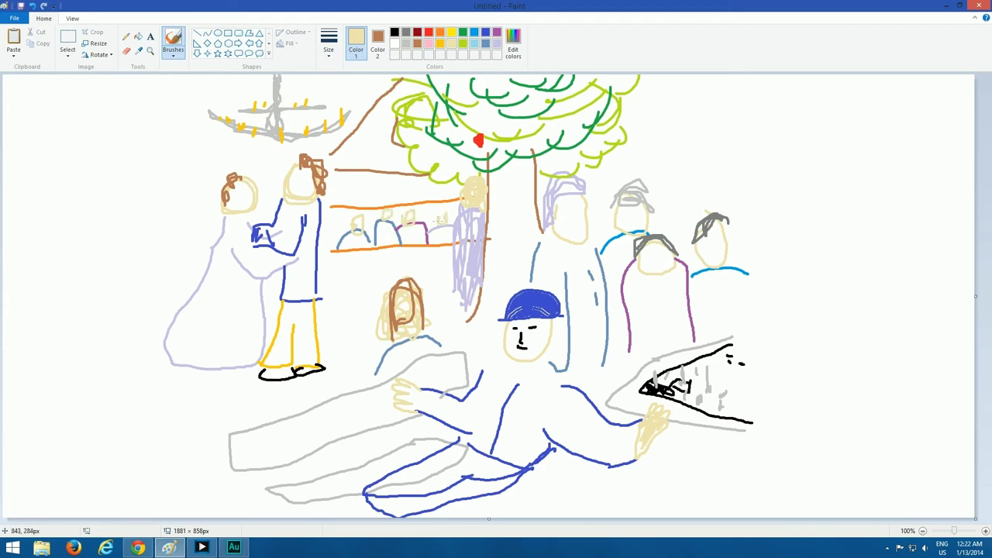
pyautogui.click(451, 32)
pyautogui.moveTo(355, 224)
pyautogui.mouseDown()
pyautogui.moveTo(355, 246)
pyautogui.moveTo(402, 220)
pyautogui.moveTo(425, 242)
pyautogui.mouseUp()
pyautogui.moveTo(423, 228)
pyautogui.mouseDown()
pyautogui.moveTo(434, 238)
pyautogui.moveTo(453, 224)
pyautogui.moveTo(456, 244)
pyautogui.moveTo(452, 226)
pyautogui.mouseUp()
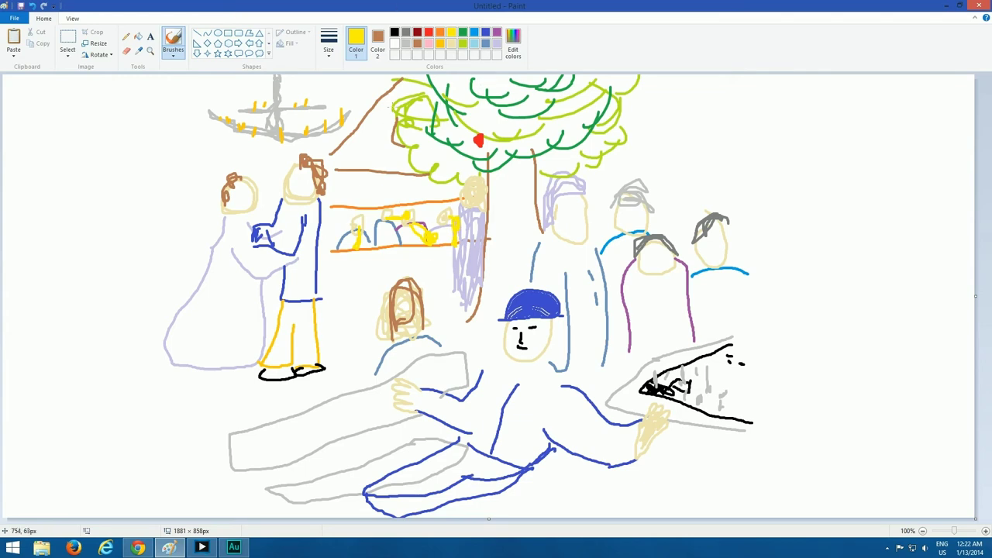
# - Outline a small red figure with a pointed body and short legs on the outer side of the gowned dancer
pyautogui.click(429, 32)
pyautogui.moveTo(165, 225)
pyautogui.mouseDown()
pyautogui.moveTo(161, 270)
pyautogui.moveTo(179, 212)
pyautogui.moveTo(196, 260)
pyautogui.moveTo(184, 285)
pyautogui.moveTo(199, 274)
pyautogui.moveTo(184, 308)
pyautogui.mouseUp()
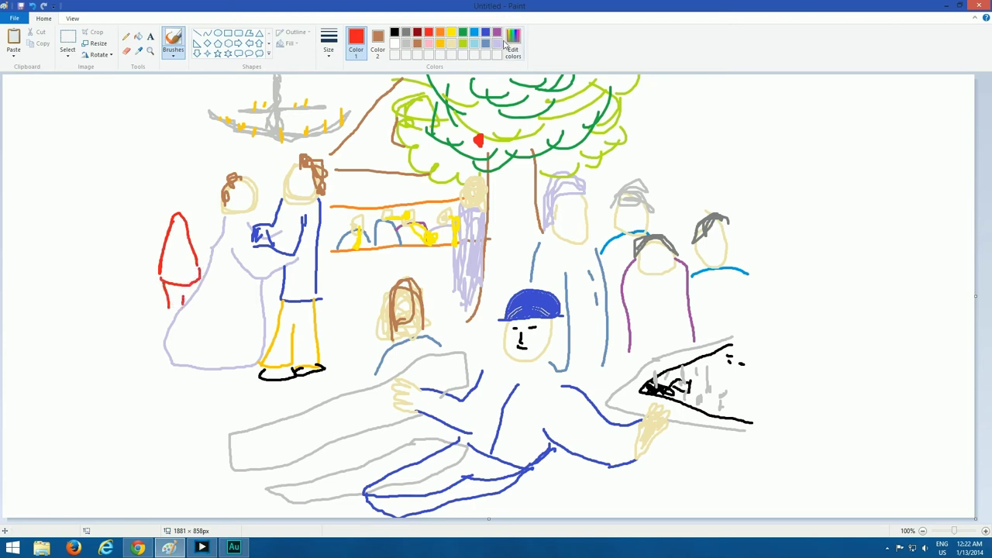